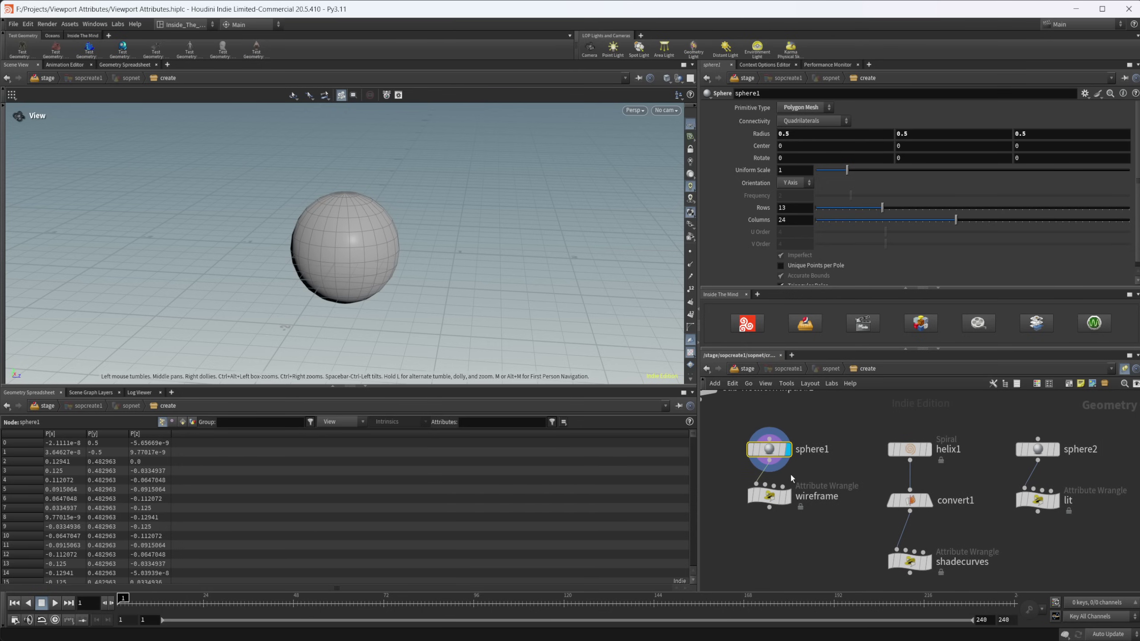
# - Display the wireframe Attribute Wrangle's result on the sphere and point out the i@ integer prefix
pyautogui.moveTo(782, 547); pyautogui.dragTo(807, 552, button='middle')
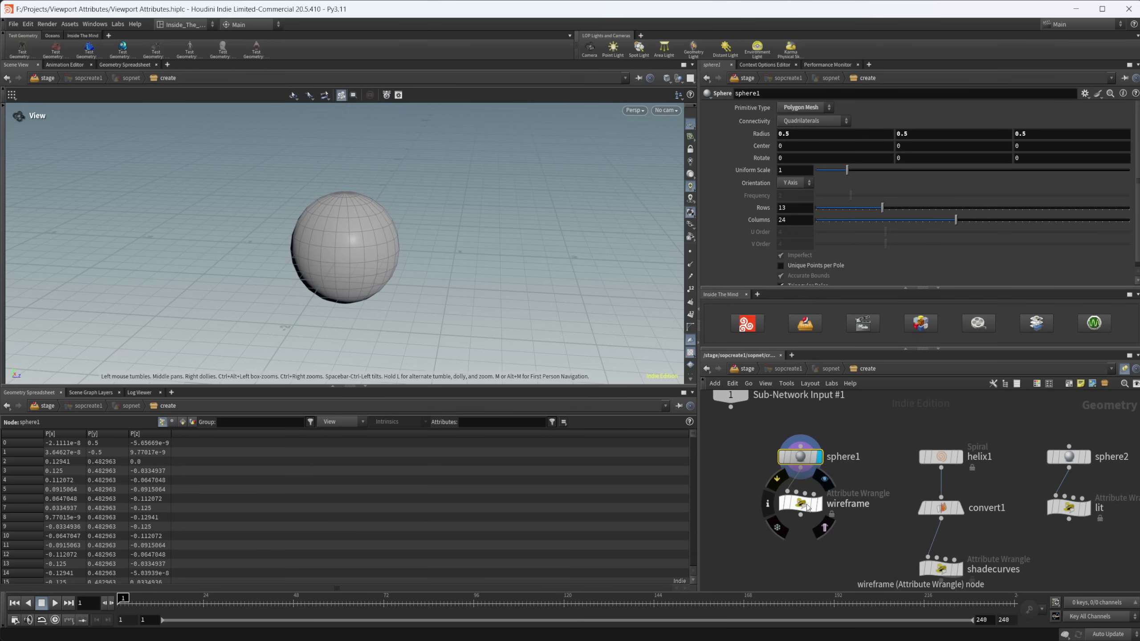
pyautogui.click(803, 506)
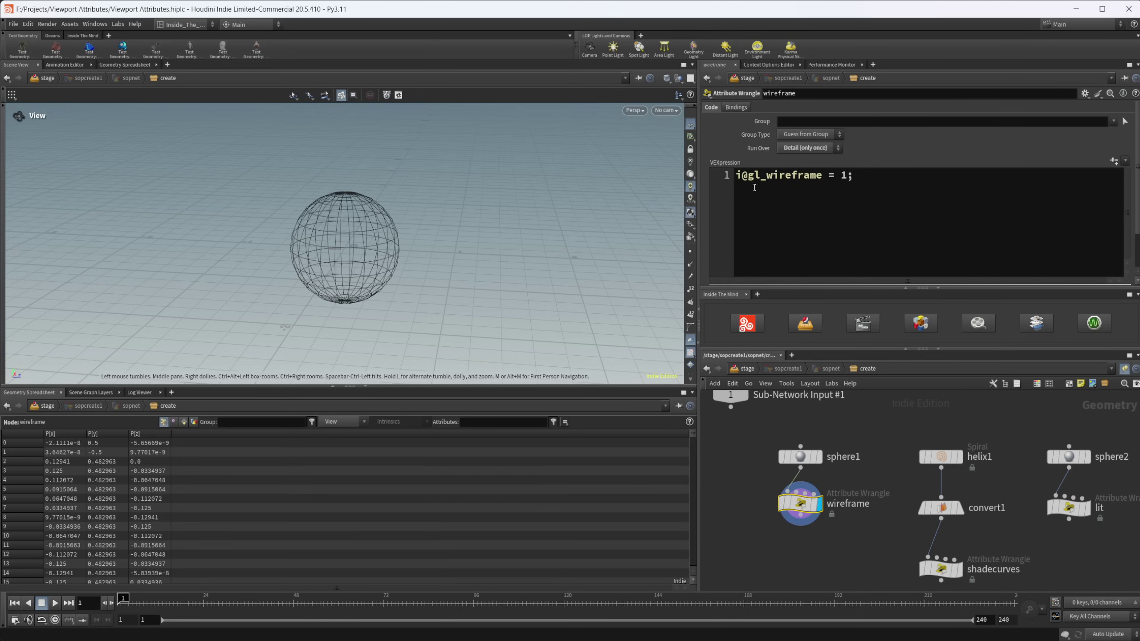
pyautogui.moveTo(744, 176); pyautogui.dragTo(727, 175)
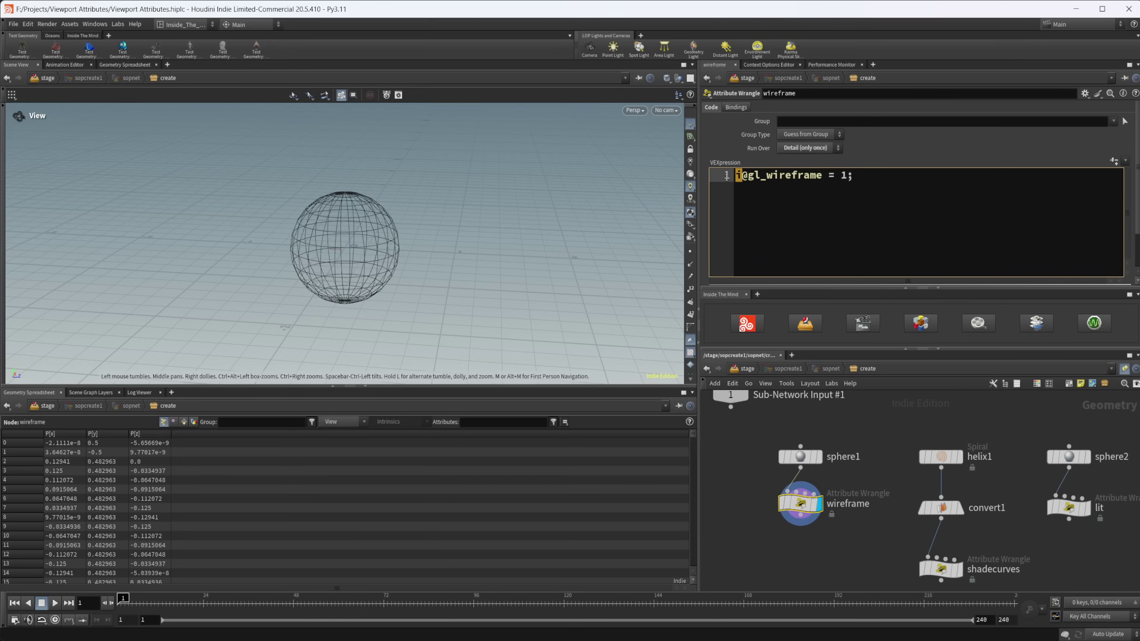
pyautogui.click(792, 190)
# - Try i@gl_wireframe values 0 and 2, then set it back to 1
pyautogui.click(848, 175)
pyautogui.press('BackSpace')
pyautogui.write('0')
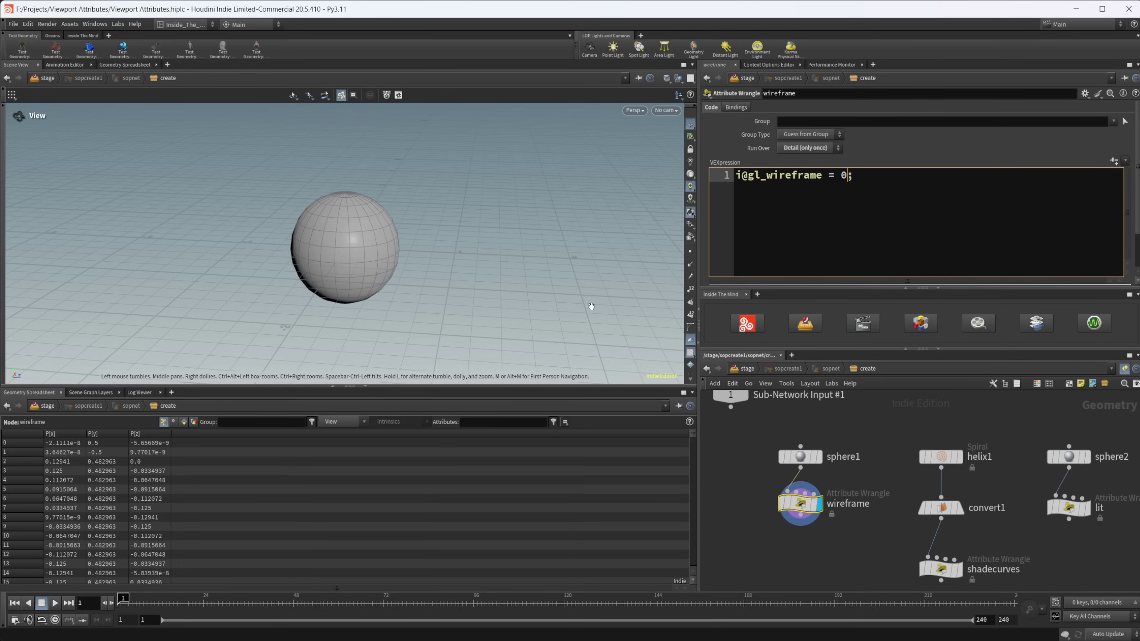
pyautogui.press('BackSpace')
pyautogui.write('2')
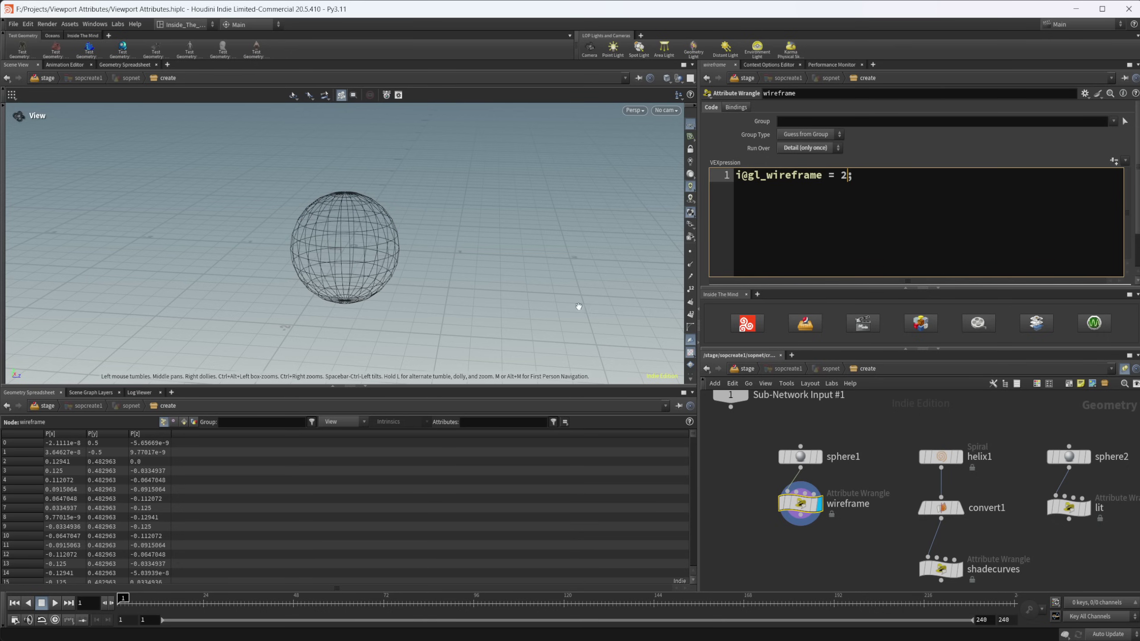
pyautogui.press('BackSpace')
pyautogui.write('1')
pyautogui.moveTo(844, 460); pyautogui.dragTo(781, 465, button='middle')
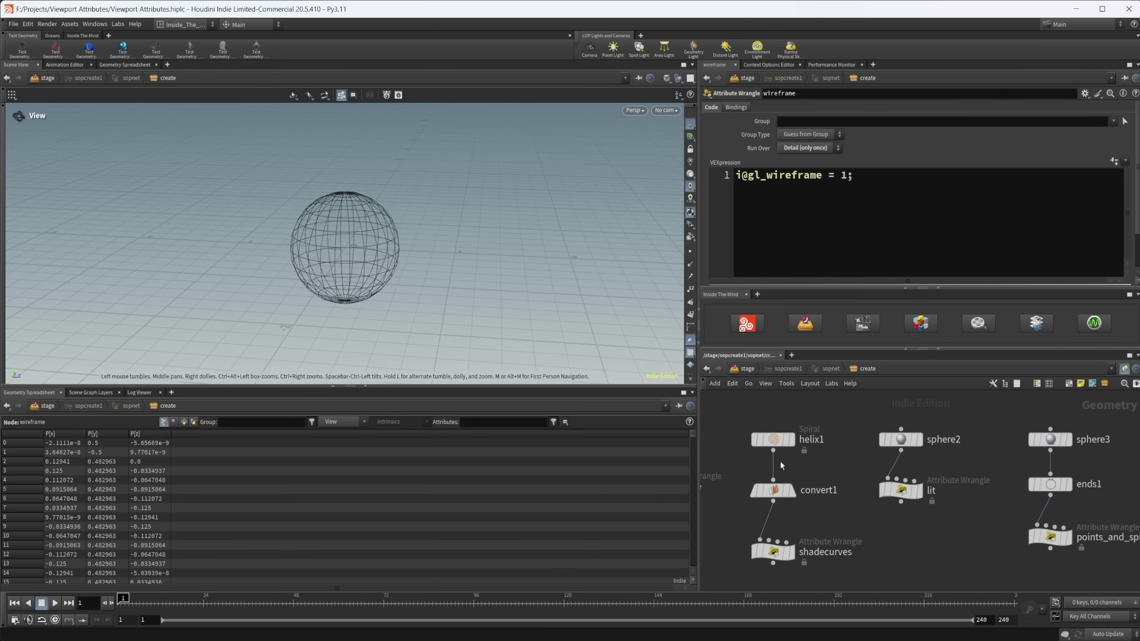
# - Step through helix1 and convert1, then display shadecurves to show the helix as a 0.2-wide shaded ribbon
pyautogui.click(790, 440)
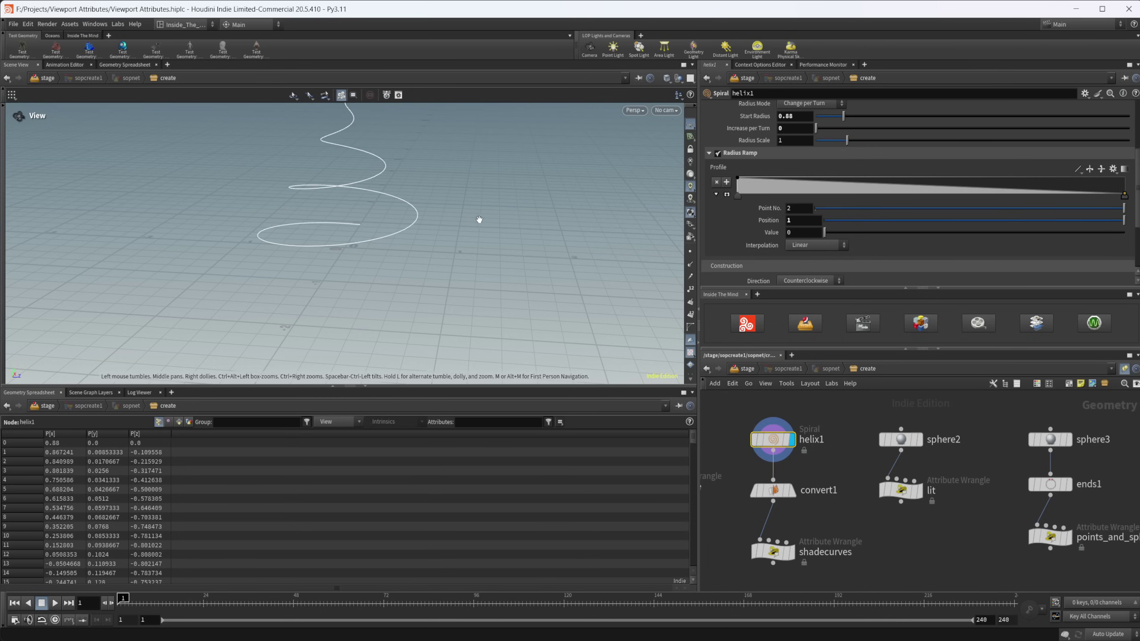
pyautogui.moveTo(479, 220); pyautogui.dragTo(534, 217, button='middle')
pyautogui.click(776, 493)
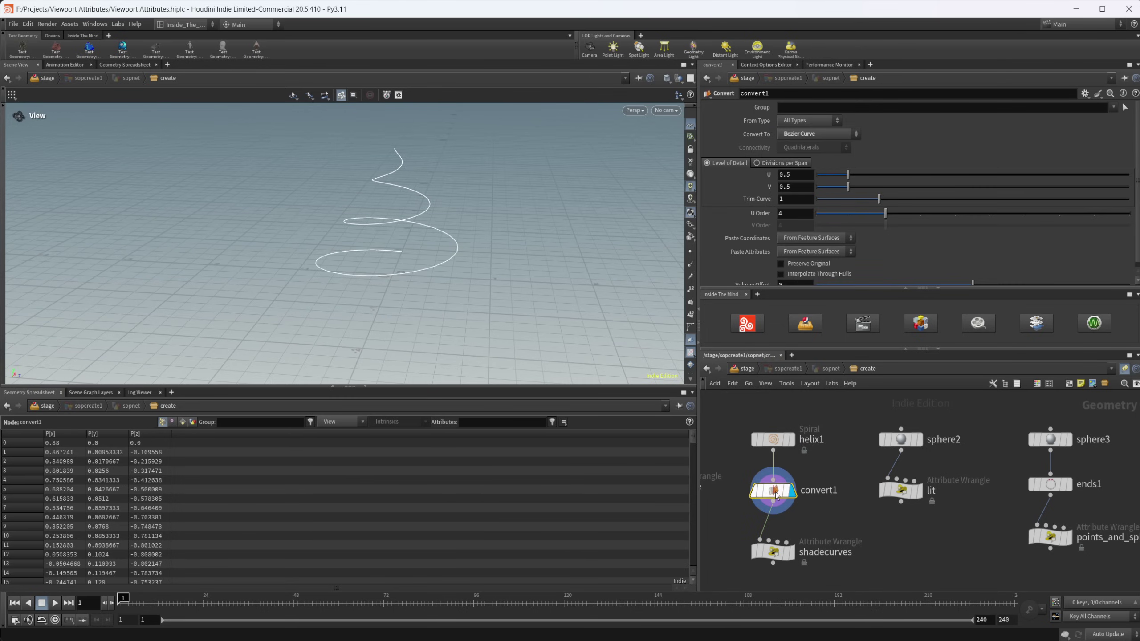
pyautogui.moveTo(807, 525); pyautogui.dragTo(825, 495, button='middle')
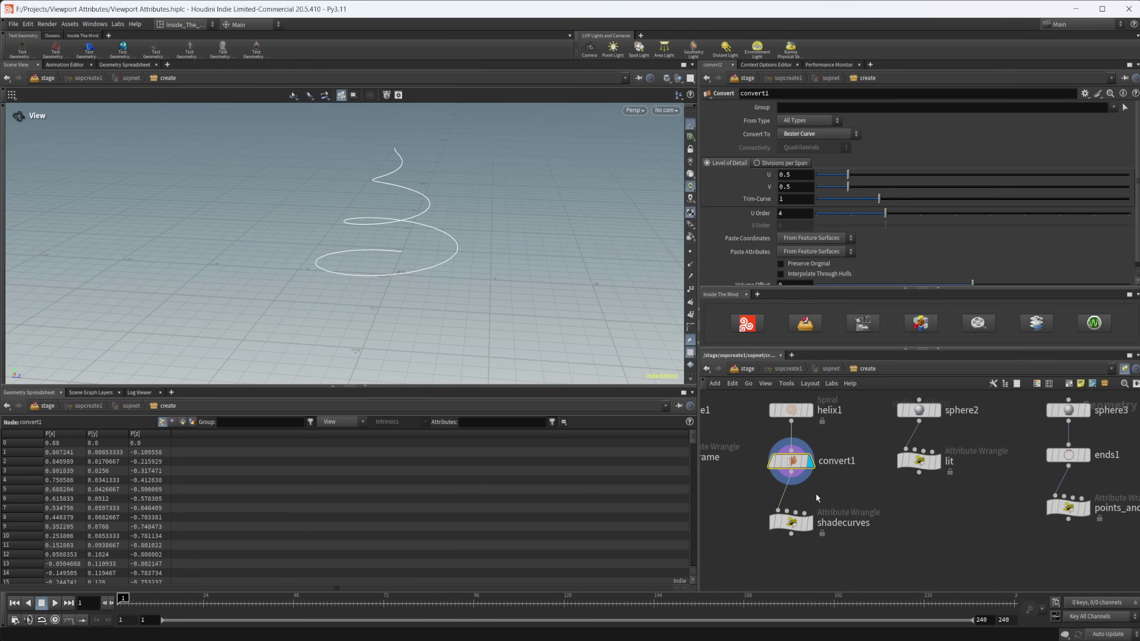
pyautogui.click(792, 530)
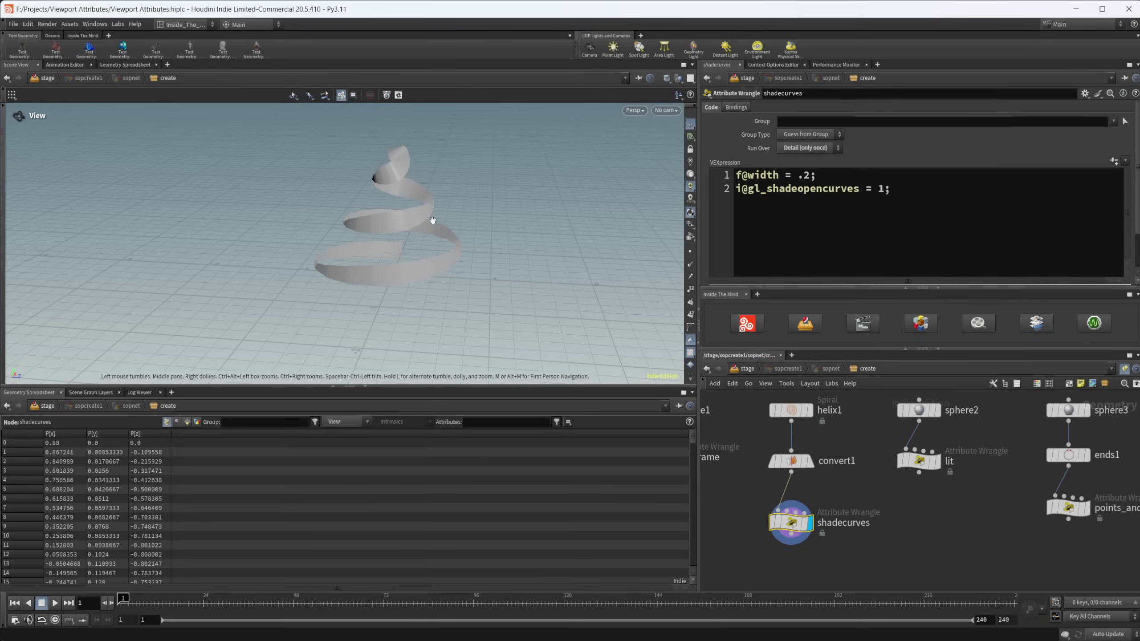
pyautogui.moveTo(433, 221); pyautogui.dragTo(419, 251)
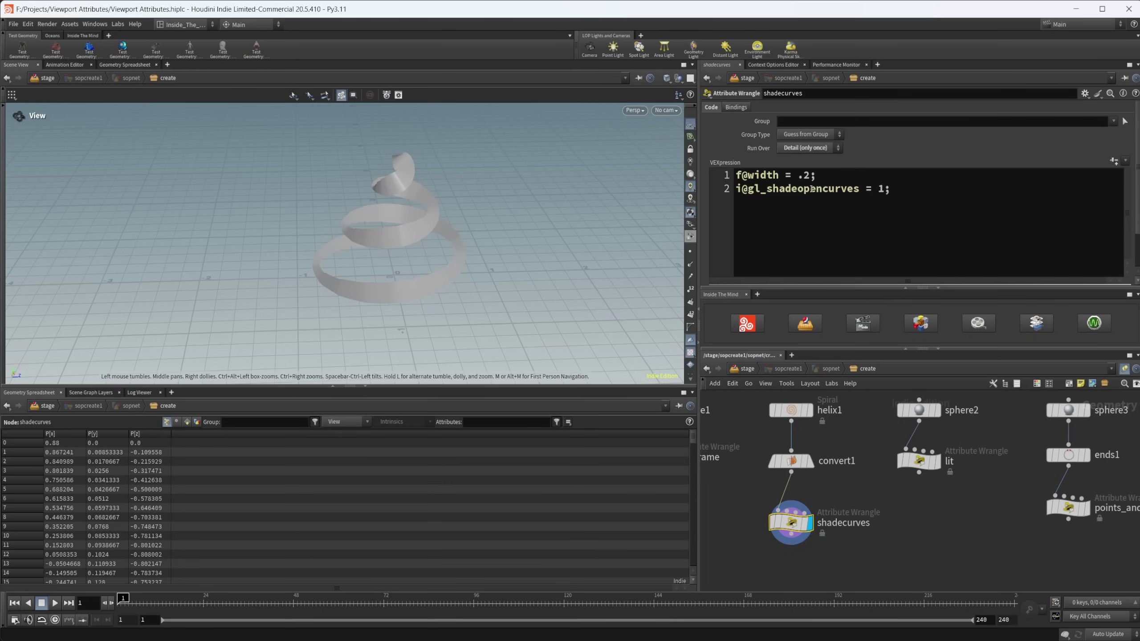
# - Change the ribbon's f@width to .1, then .3, then back to .2
pyautogui.click(810, 174)
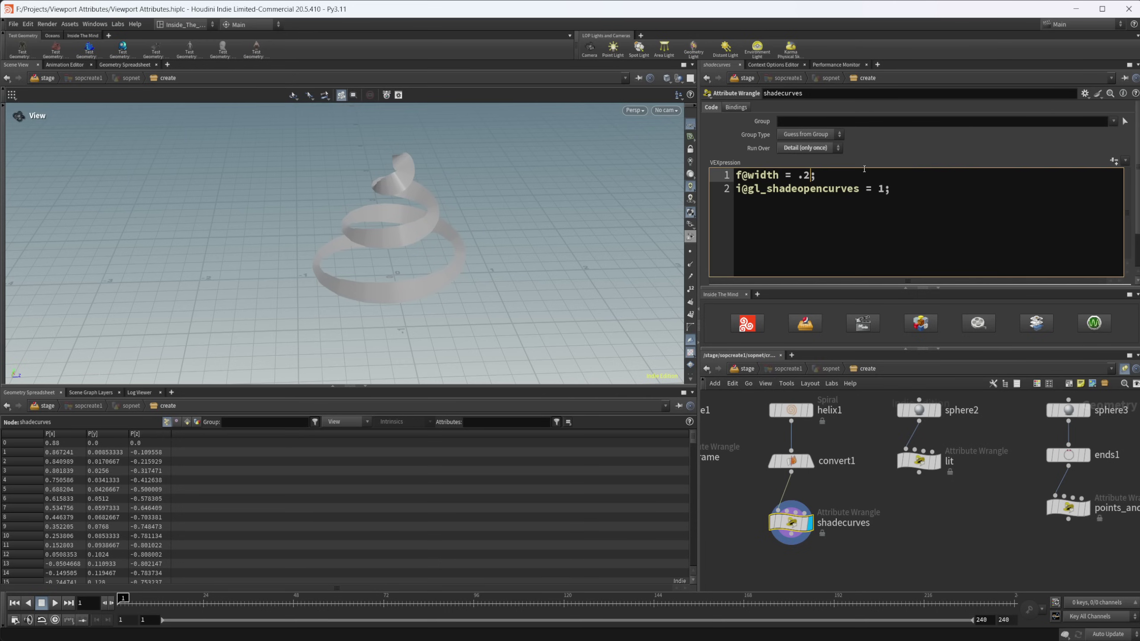
pyautogui.press('BackSpace')
pyautogui.write('1')
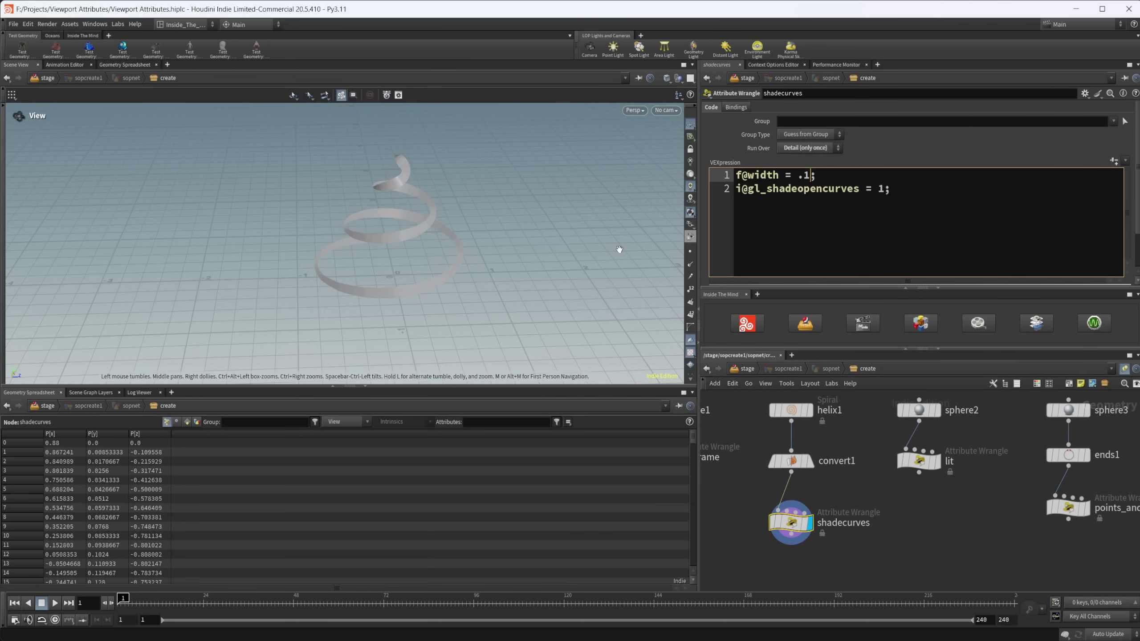
pyautogui.press('BackSpace')
pyautogui.write('3')
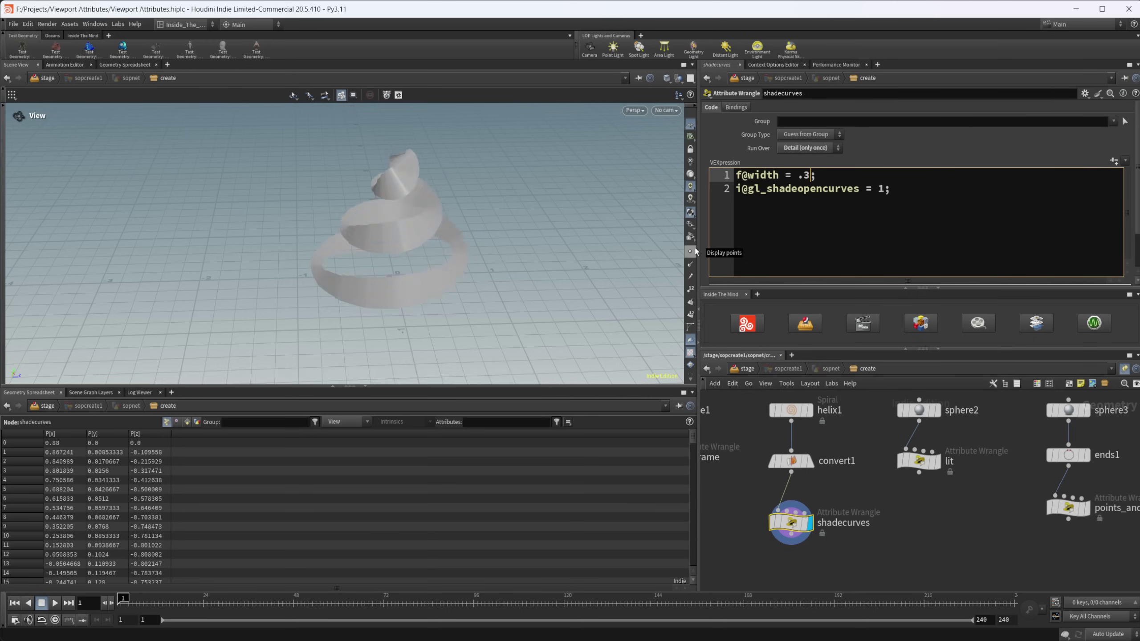
pyautogui.press('BackSpace')
pyautogui.write('2')
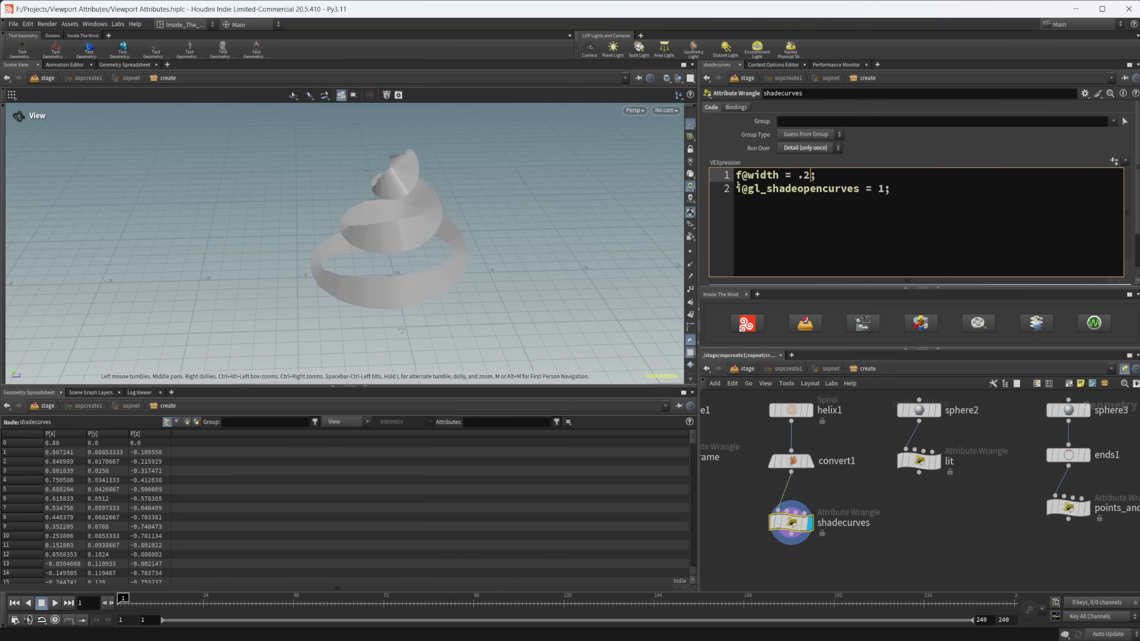
# - Comment out the f@width line to see the thin curve, then uncomment it
pyautogui.click(736, 176)
pyautogui.write('//')
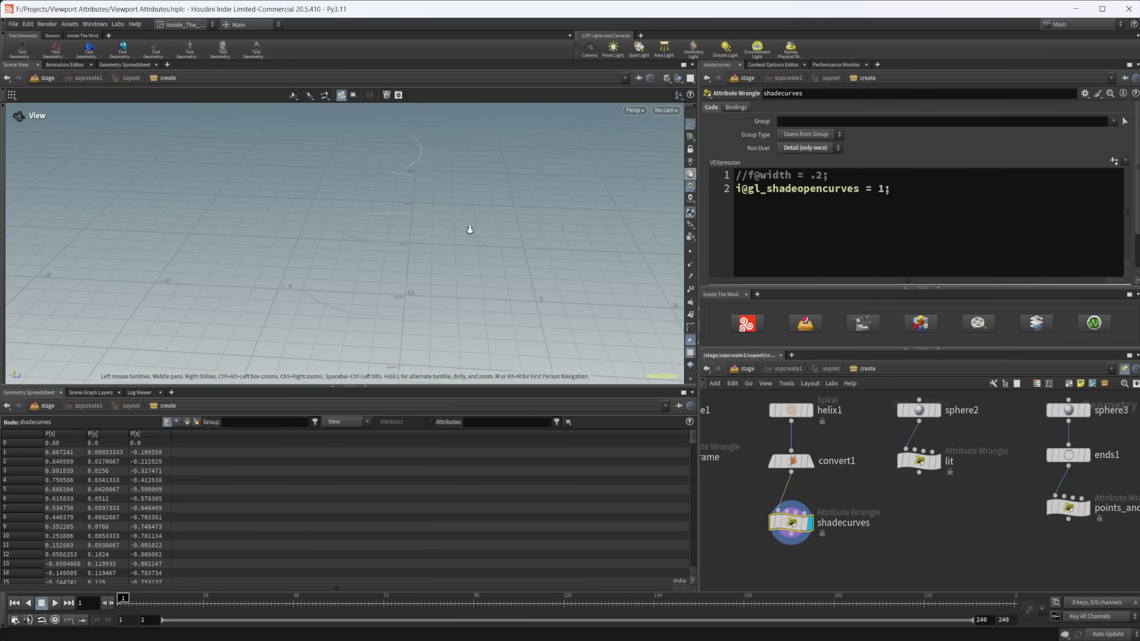
pyautogui.moveTo(470, 229); pyautogui.dragTo(504, 234)
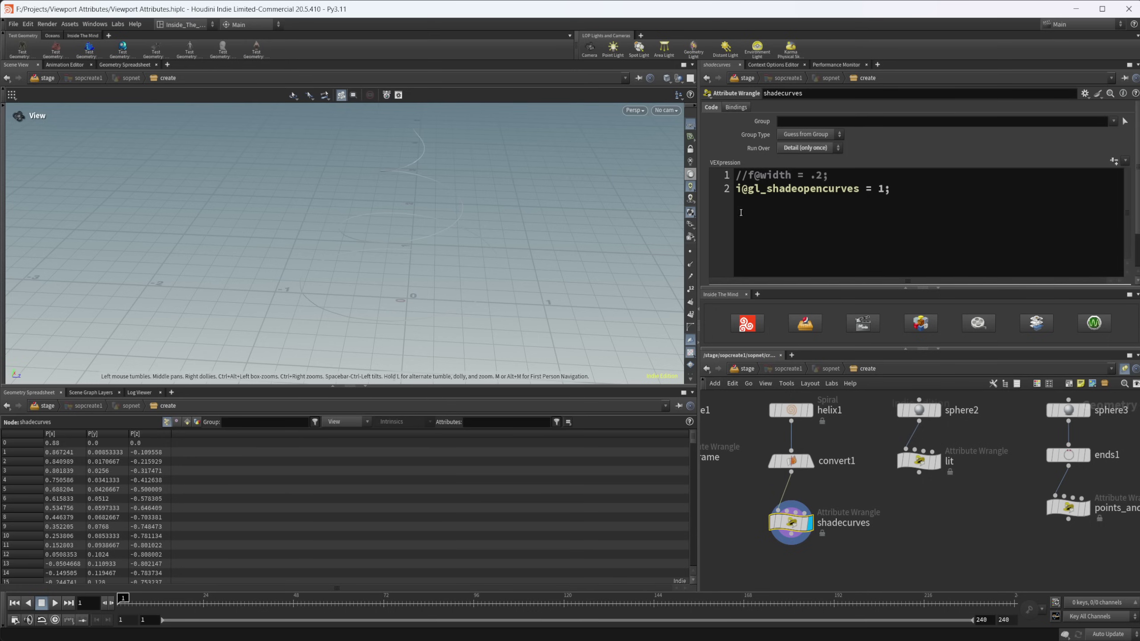
pyautogui.press('BackSpace')
pyautogui.press('BackSpace')
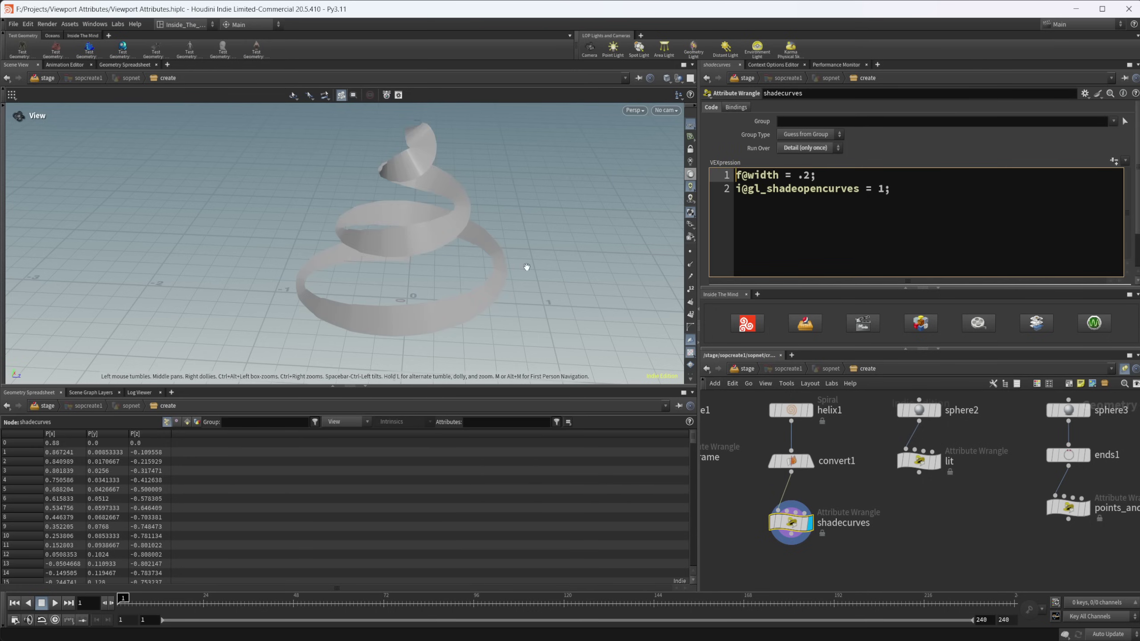
pyautogui.moveTo(754, 175); pyautogui.dragTo(797, 197)
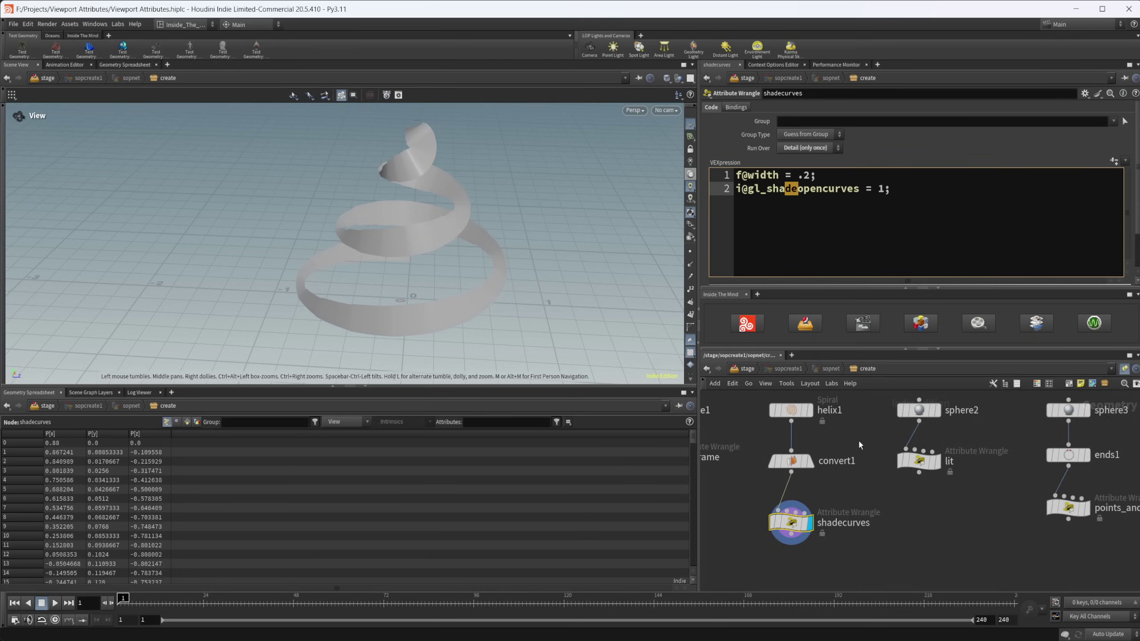
# - Display sphere2 and then the lit wrangle's result in the viewport
pyautogui.click(883, 254)
pyautogui.moveTo(917, 522); pyautogui.dragTo(879, 560, button='middle')
pyautogui.click(880, 447)
pyautogui.click(900, 447)
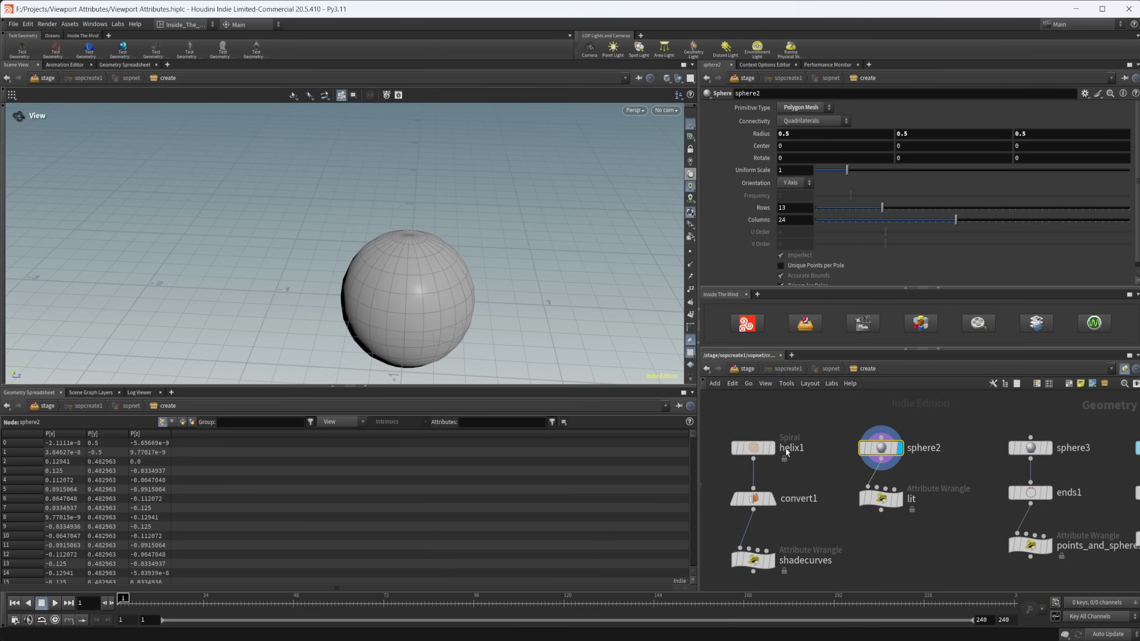
pyautogui.moveTo(426, 296); pyautogui.dragTo(364, 265, button='middle')
pyautogui.click(885, 502)
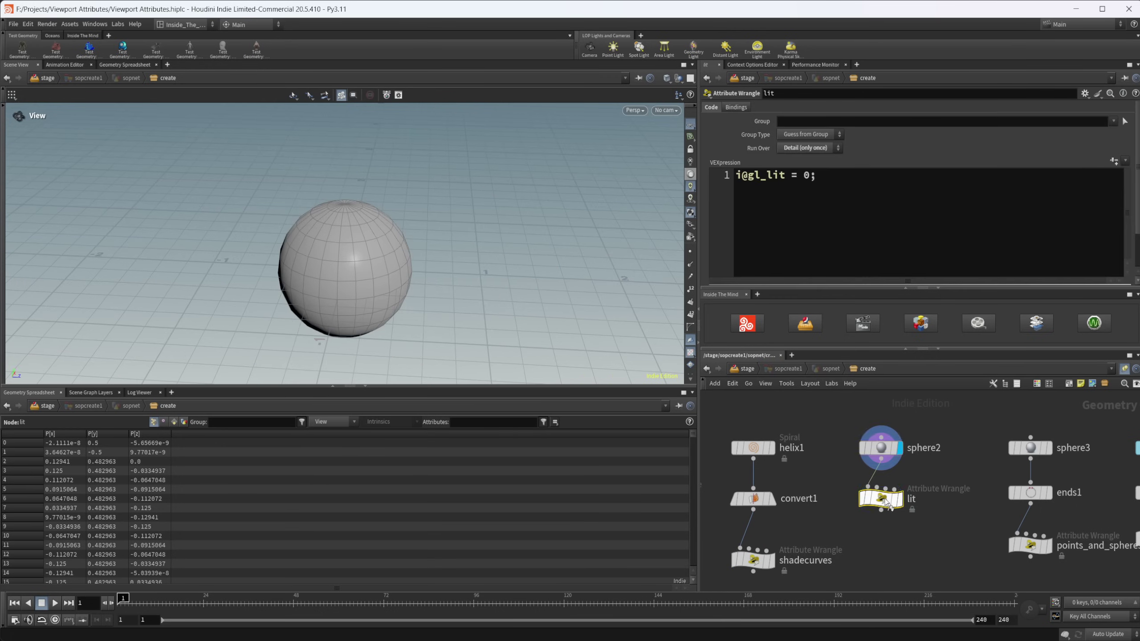
pyautogui.click(899, 498)
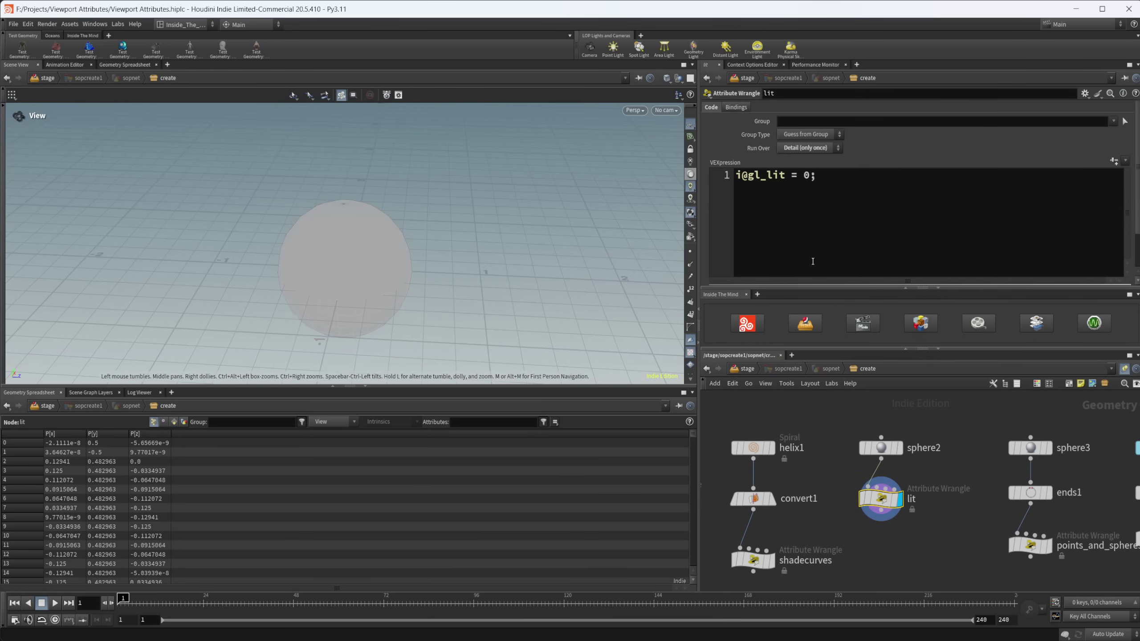
# - Try i@gl_lit values 1 and .5, then 0
pyautogui.click(806, 177)
pyautogui.press('BackSpace')
pyautogui.write('1')
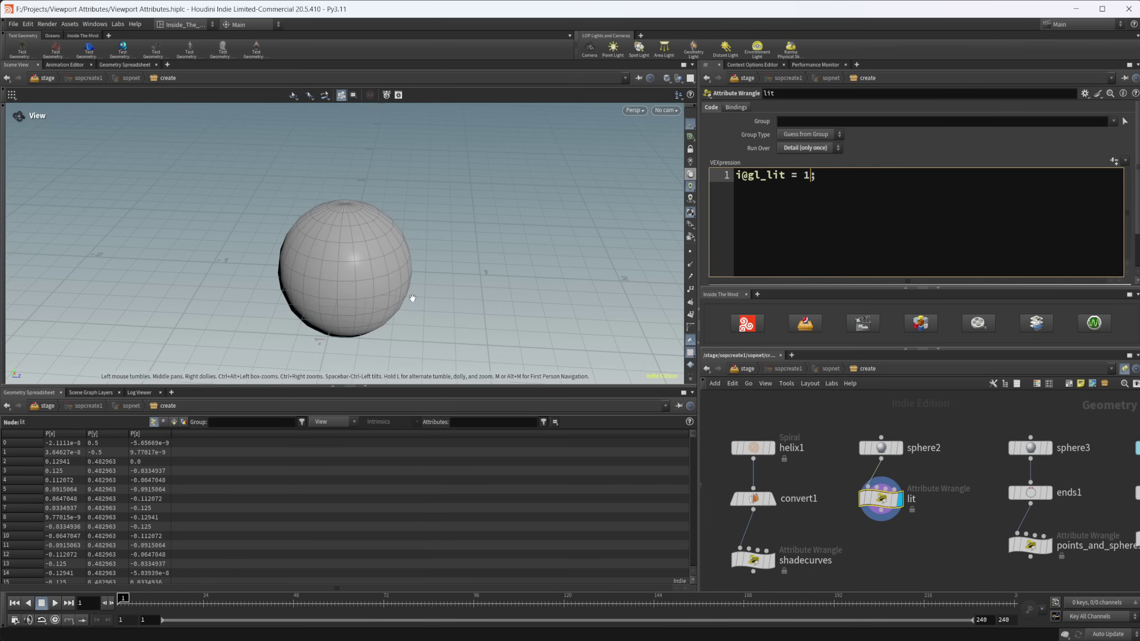
pyautogui.press('BackSpace')
pyautogui.write('.5')
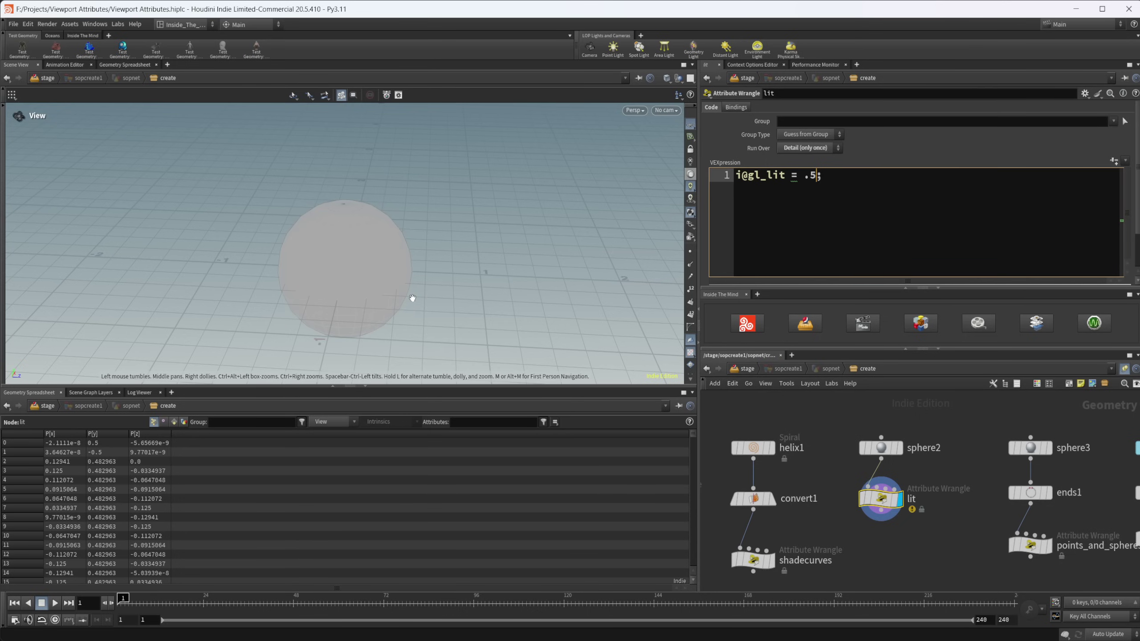
pyautogui.press('BackSpace')
pyautogui.press('BackSpace')
pyautogui.write('0')
# - Try i@gl_lit values 2 and 1, finishing with gl_lit = 0 for flat shading
pyautogui.press('BackSpace')
pyautogui.write('2')
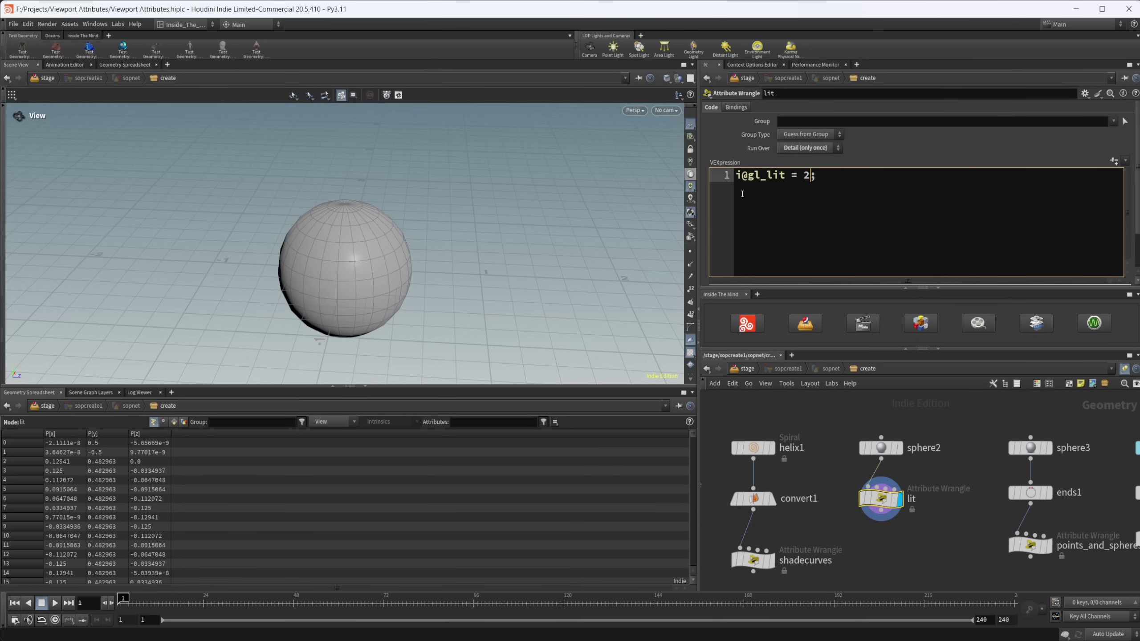
pyautogui.press('BackSpace')
pyautogui.write('1')
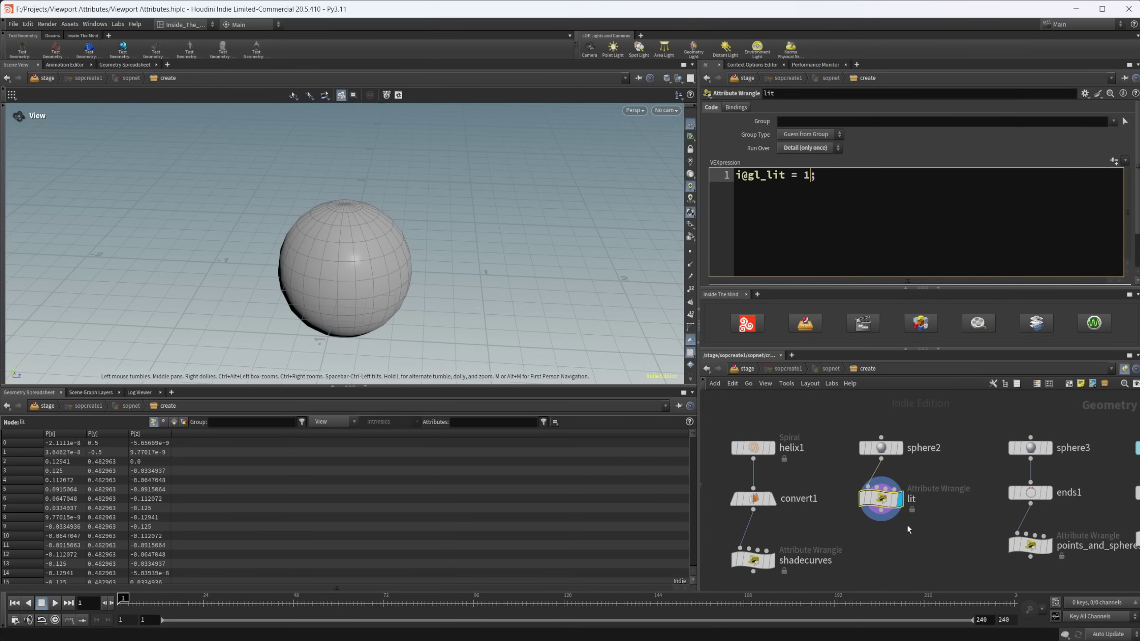
pyautogui.press('BackSpace')
pyautogui.write('0')
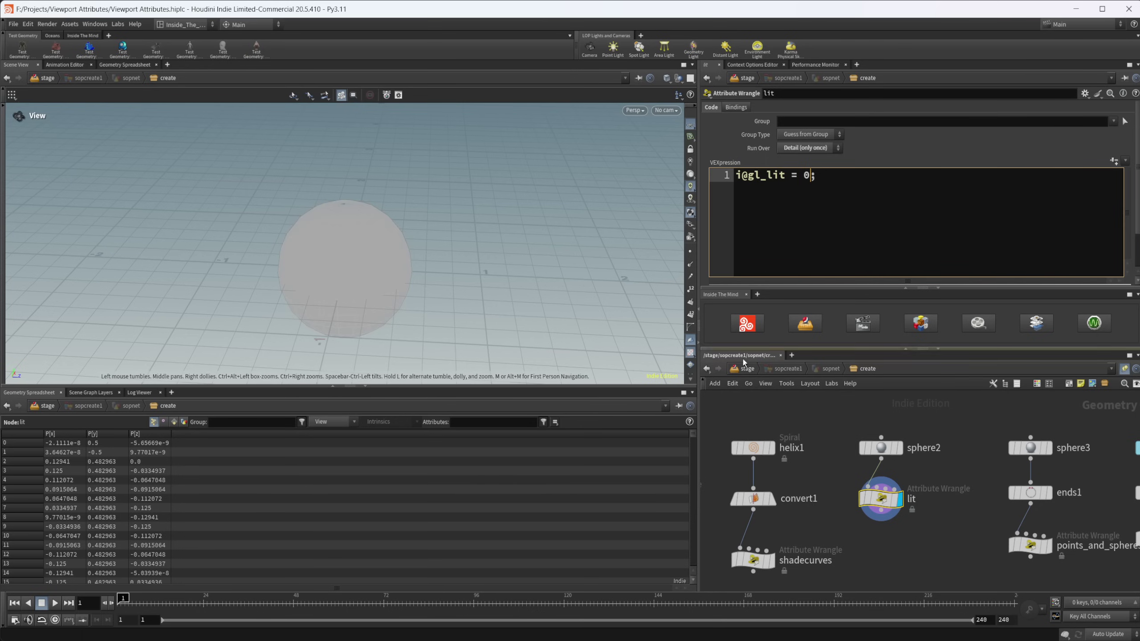
# - Fit the whole node network into view and display sphere3's gridded sphere
pyautogui.moveTo(940, 554); pyautogui.dragTo(881, 546, button='middle')
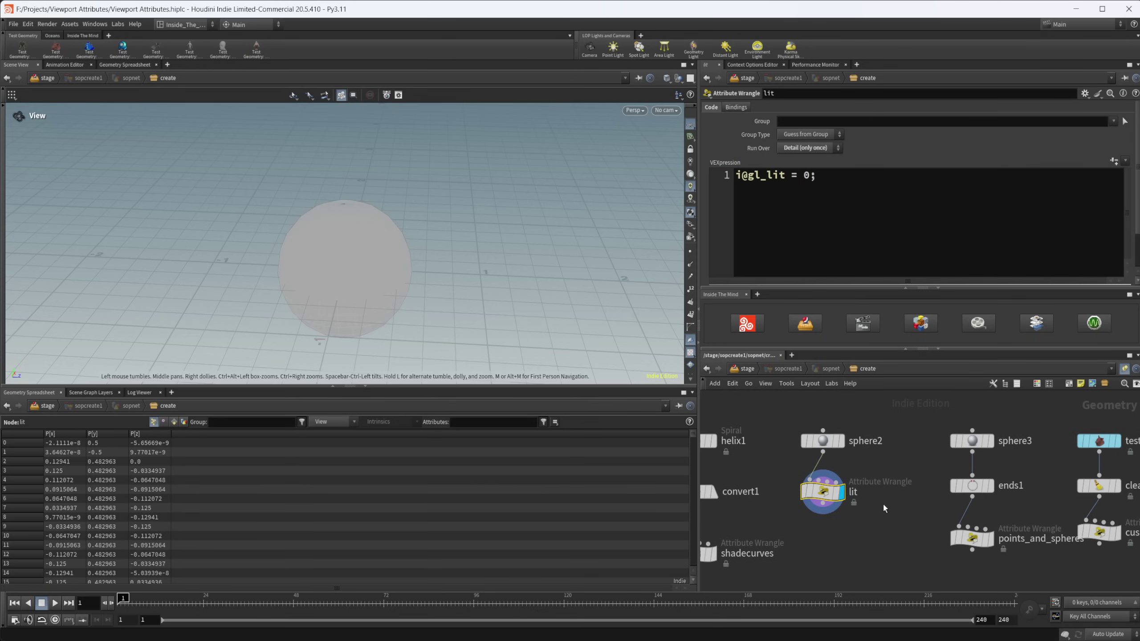
pyautogui.scroll(-3, 887, 502)
pyautogui.moveTo(887, 503); pyautogui.dragTo(838, 493, button='middle')
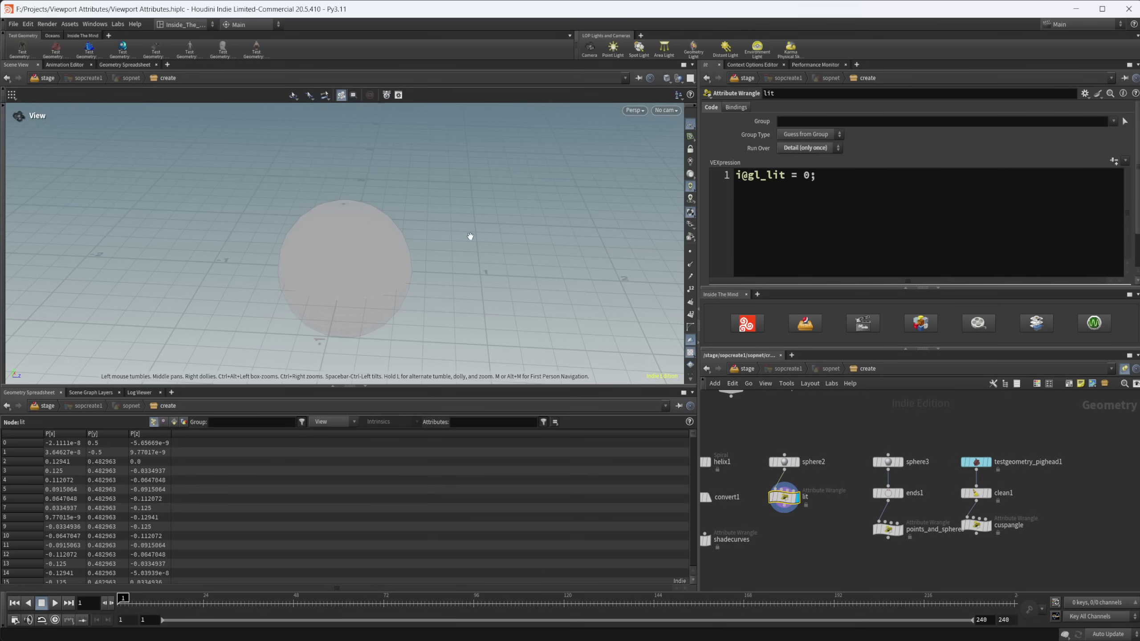
pyautogui.scroll(1, 858, 467)
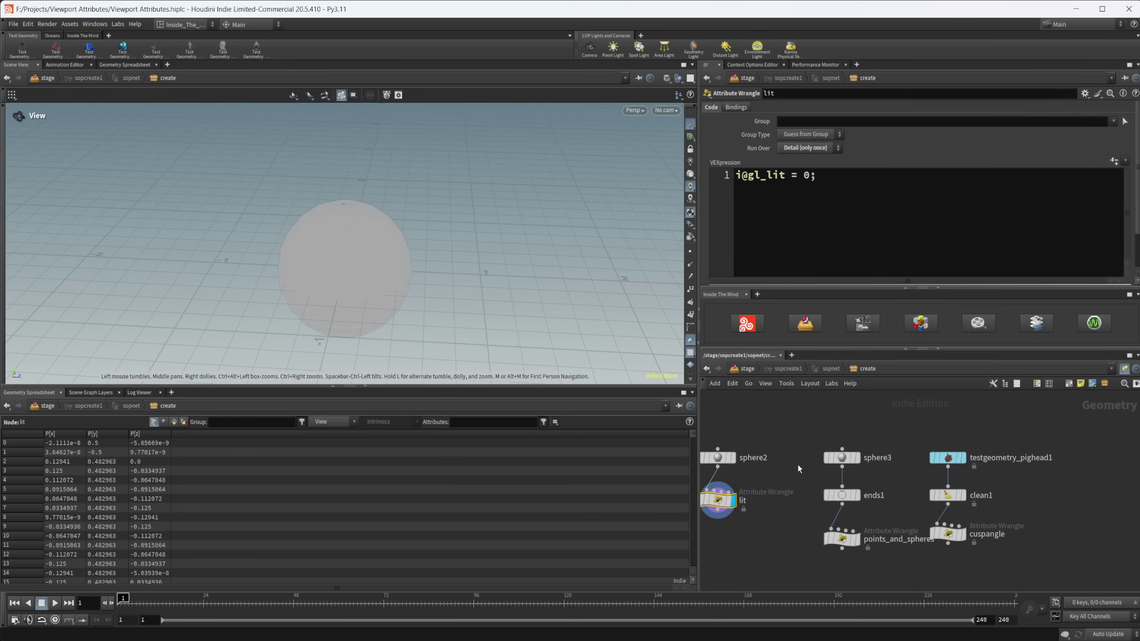
pyautogui.click(842, 458)
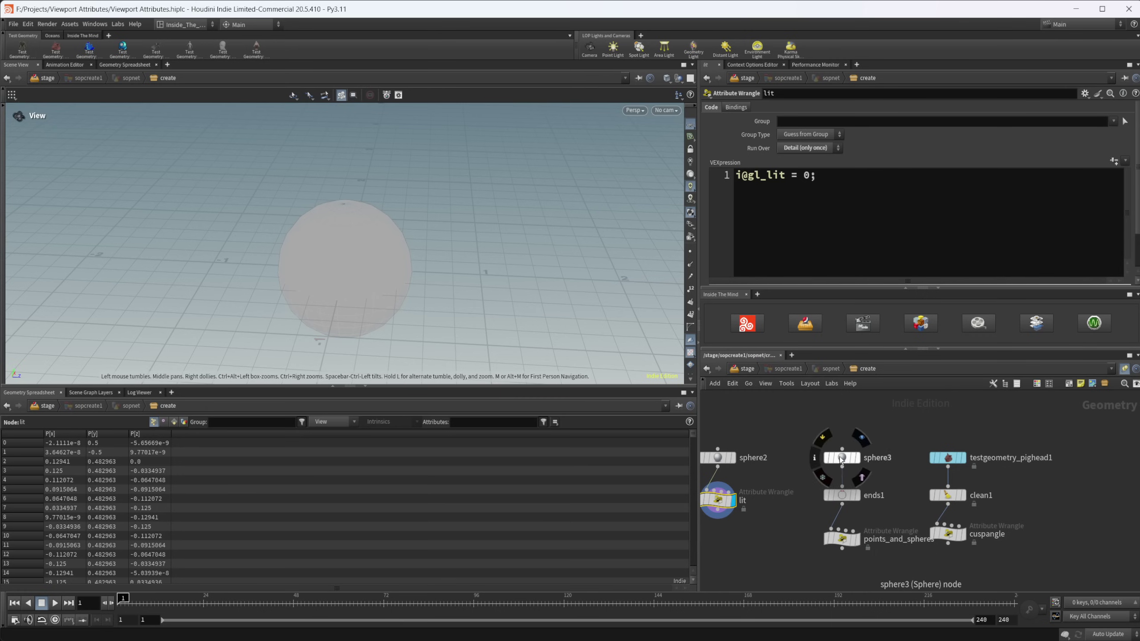
pyautogui.click(857, 458)
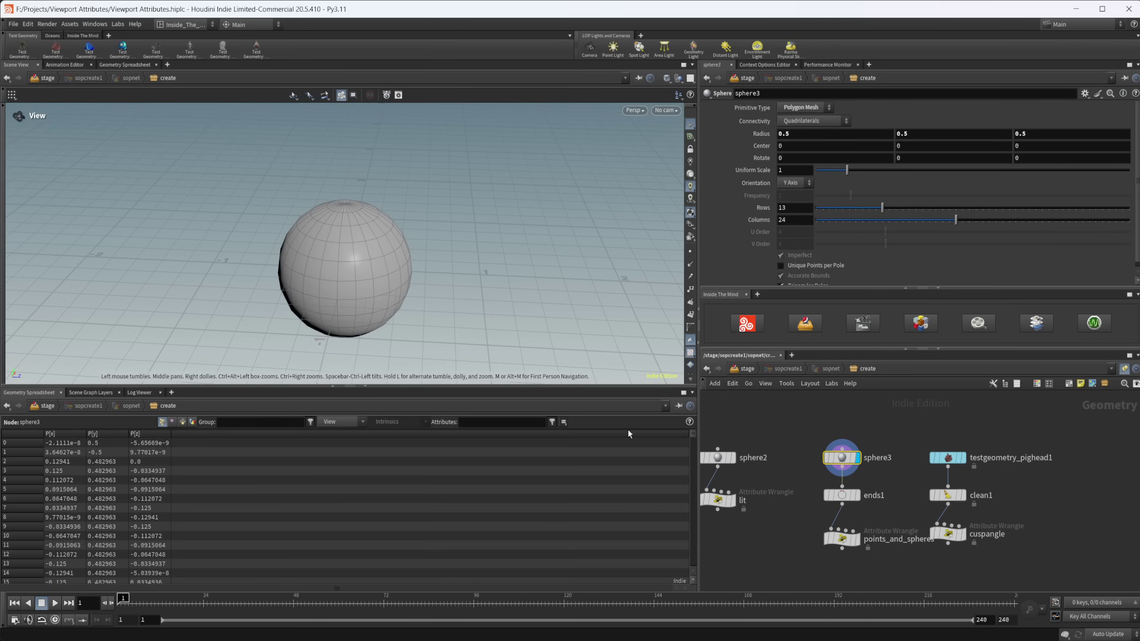
# - Display the ends1 open-ended wireframe sphere, orbit around it, and select points_and_spheres
pyautogui.click(846, 499)
pyautogui.click(856, 496)
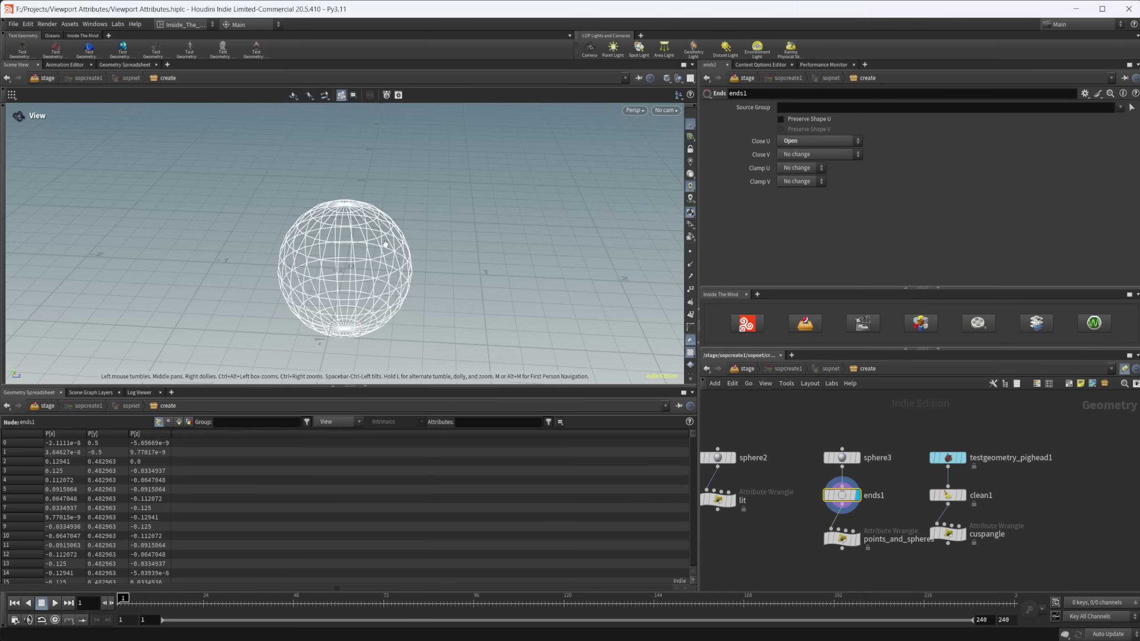
pyautogui.moveTo(317, 269); pyautogui.dragTo(343, 271)
pyautogui.scroll(3, 343, 272)
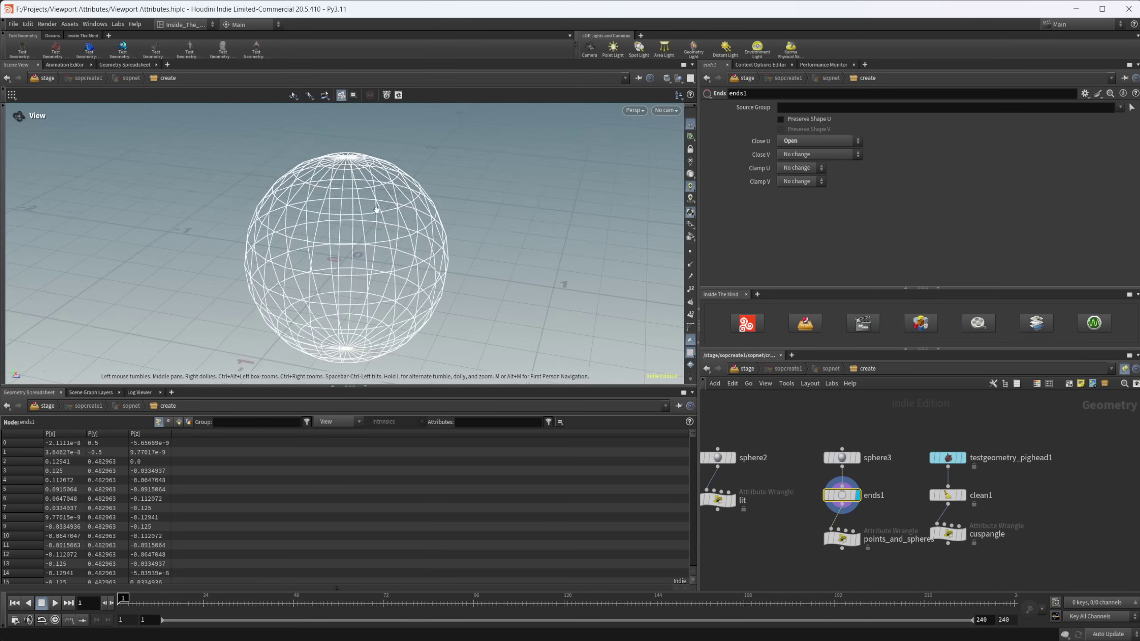
pyautogui.moveTo(831, 568); pyautogui.dragTo(821, 558)
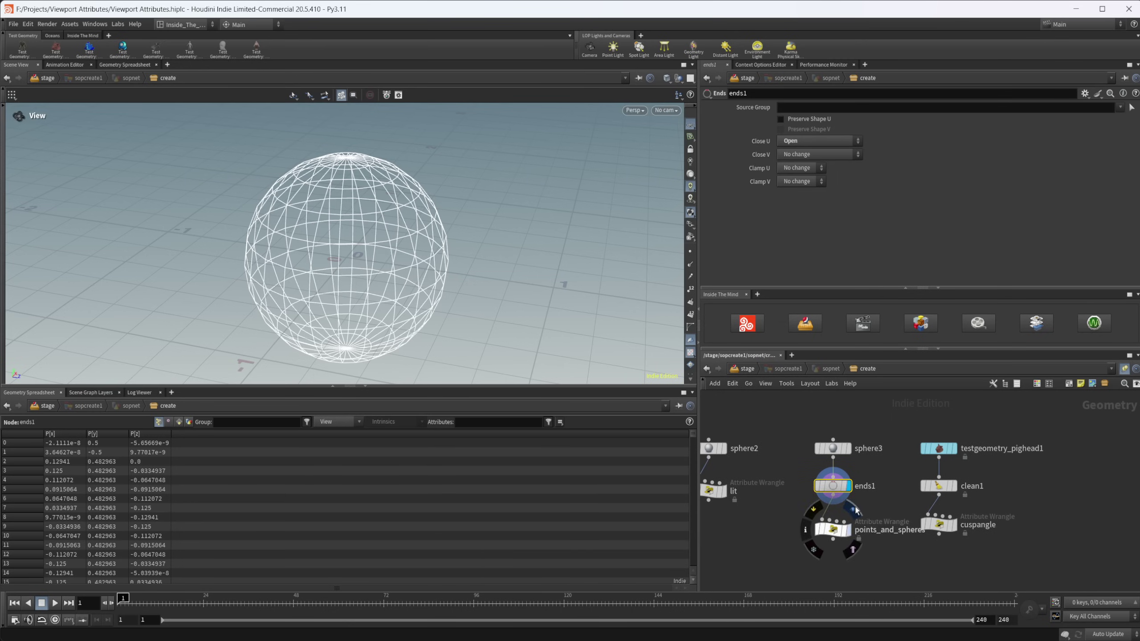
pyautogui.click(835, 531)
# - Display points_and_spheres and briefly comment out the gl_spherepoints line before restoring it
pyautogui.click(848, 530)
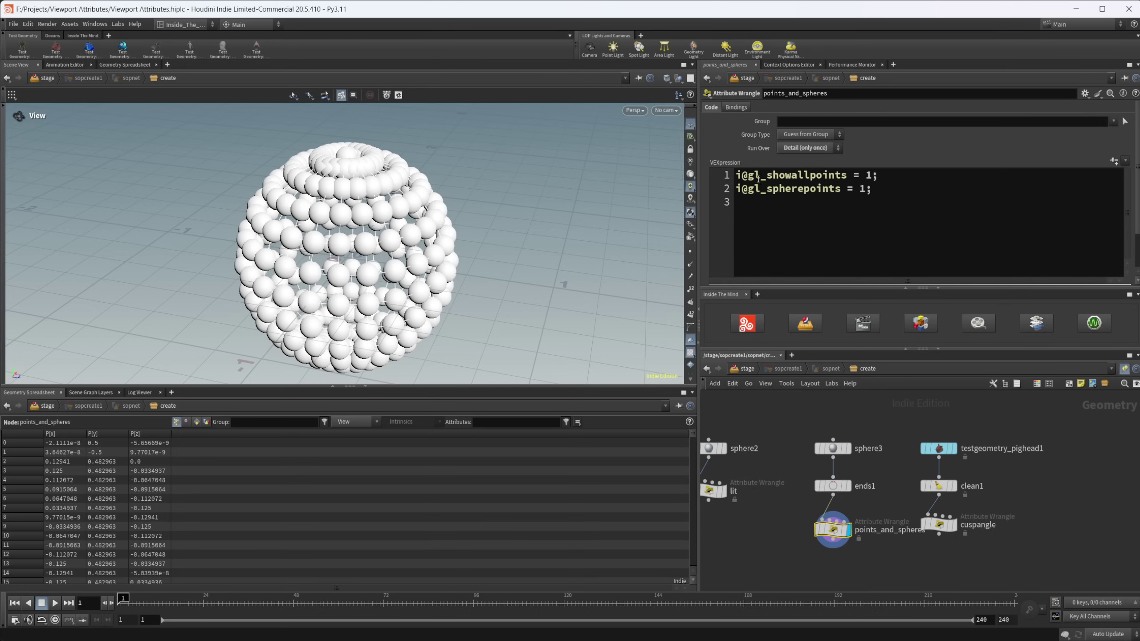
pyautogui.doubleClick(871, 175)
pyautogui.click(821, 225)
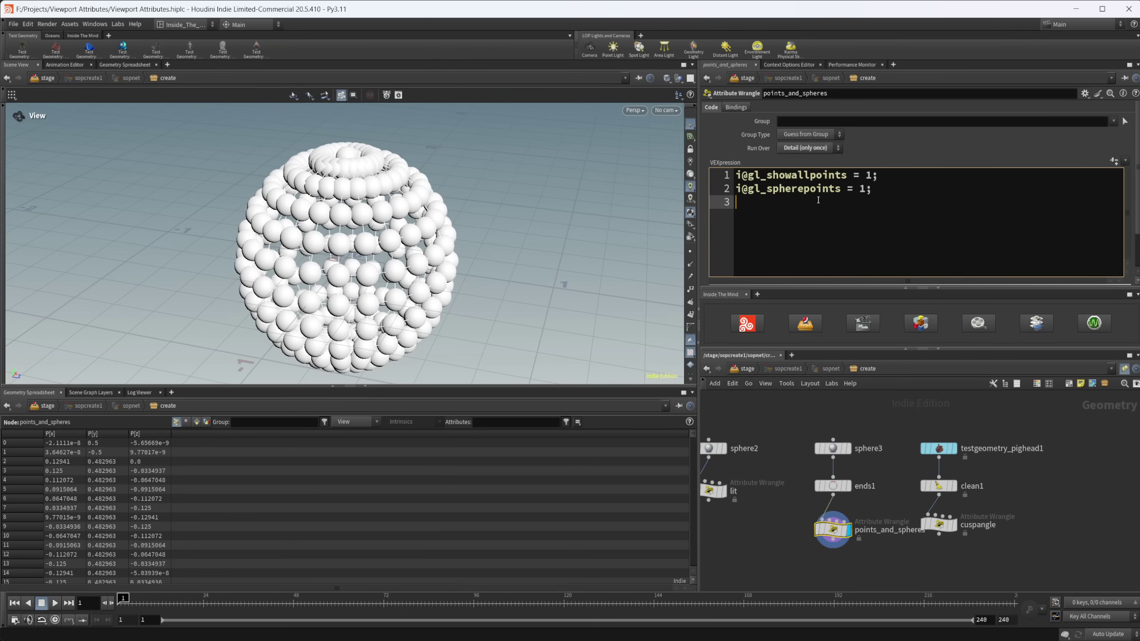
pyautogui.click(740, 192)
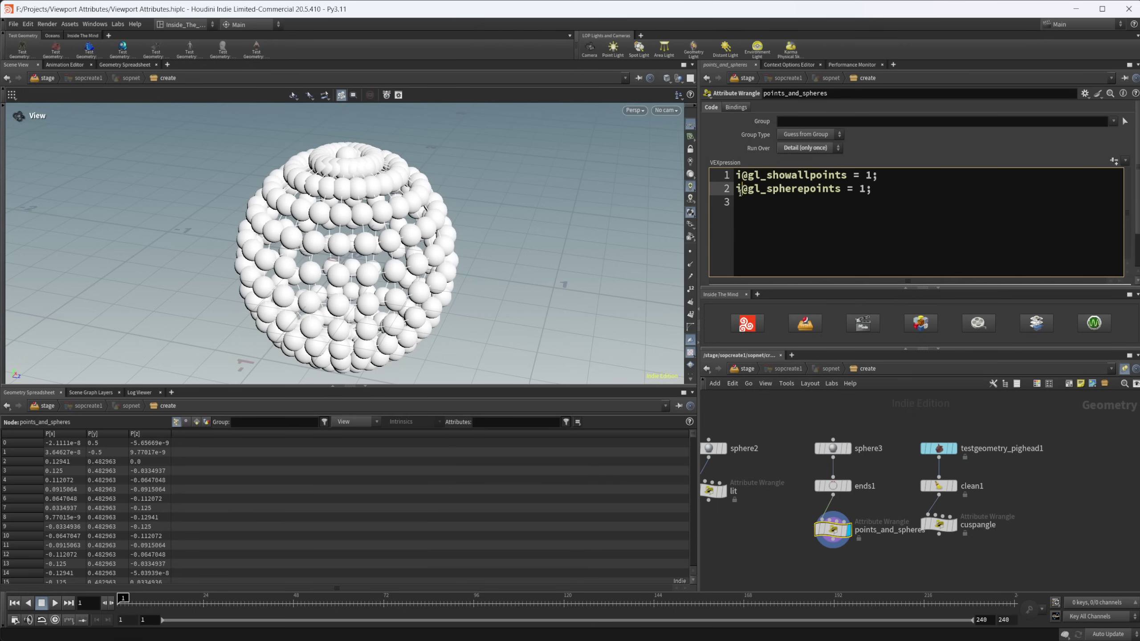
pyautogui.press('Home')
pyautogui.write('//')
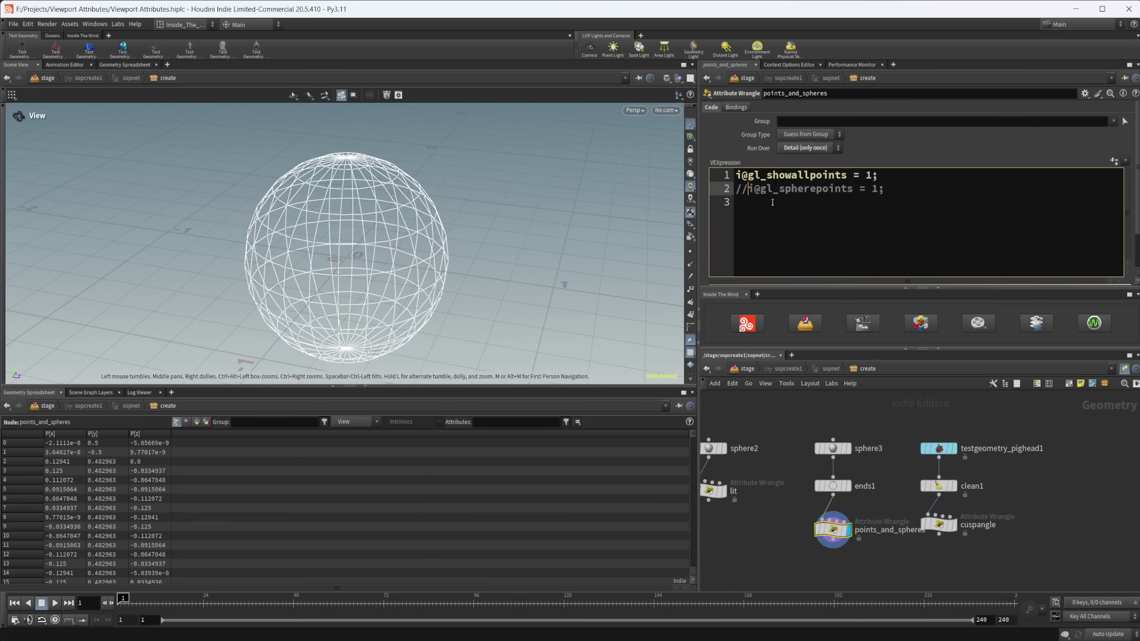
pyautogui.press('BackSpace')
pyautogui.press('BackSpace')
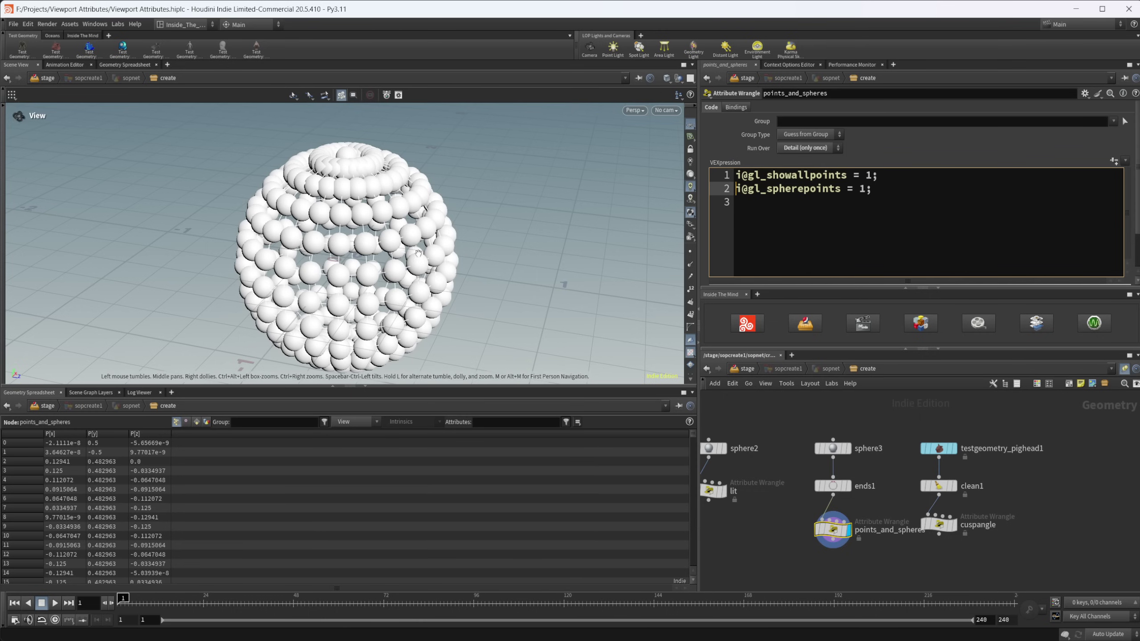
# - Comment out the gl_showallpoints line and shift the pig head, clean1 and cuspangle nodes right
pyautogui.click(737, 180)
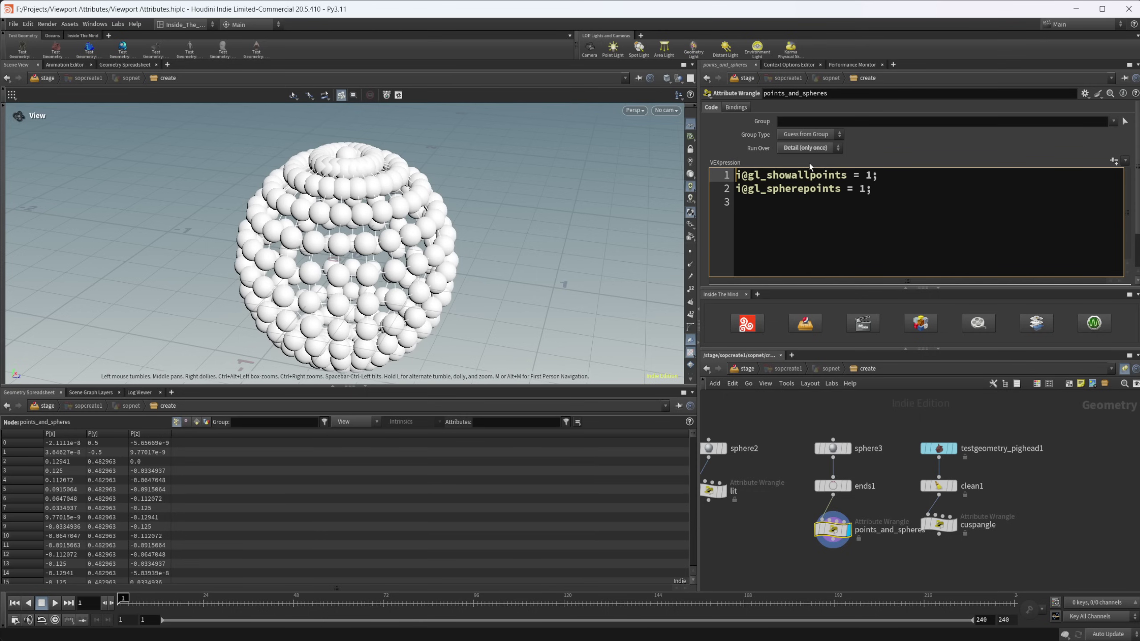
pyautogui.write('//')
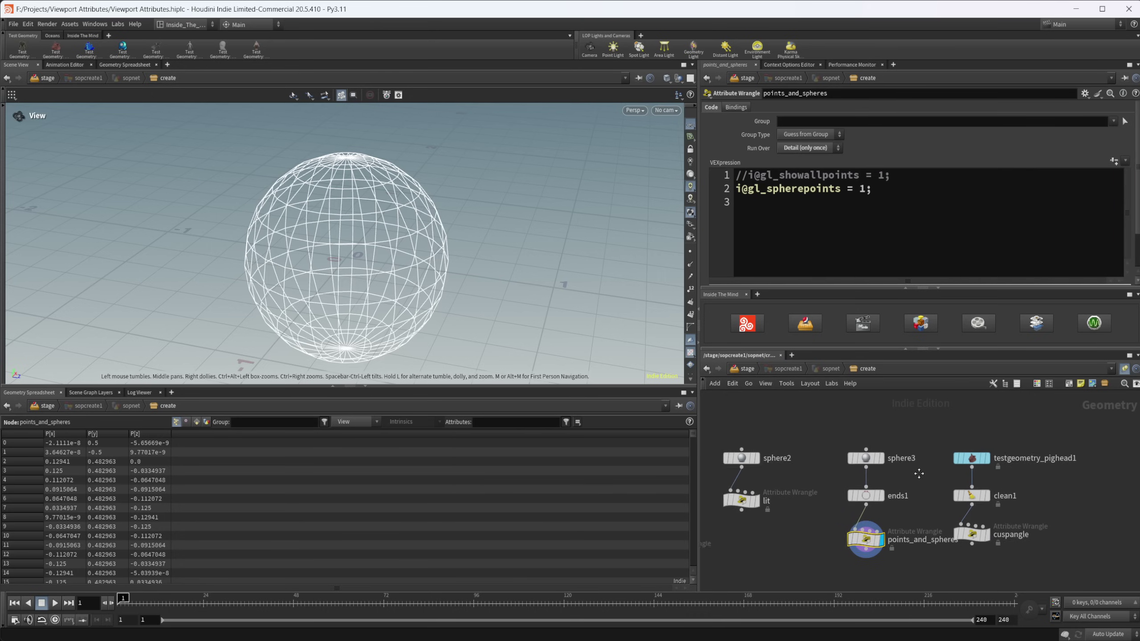
pyautogui.moveTo(910, 427); pyautogui.dragTo(1045, 542)
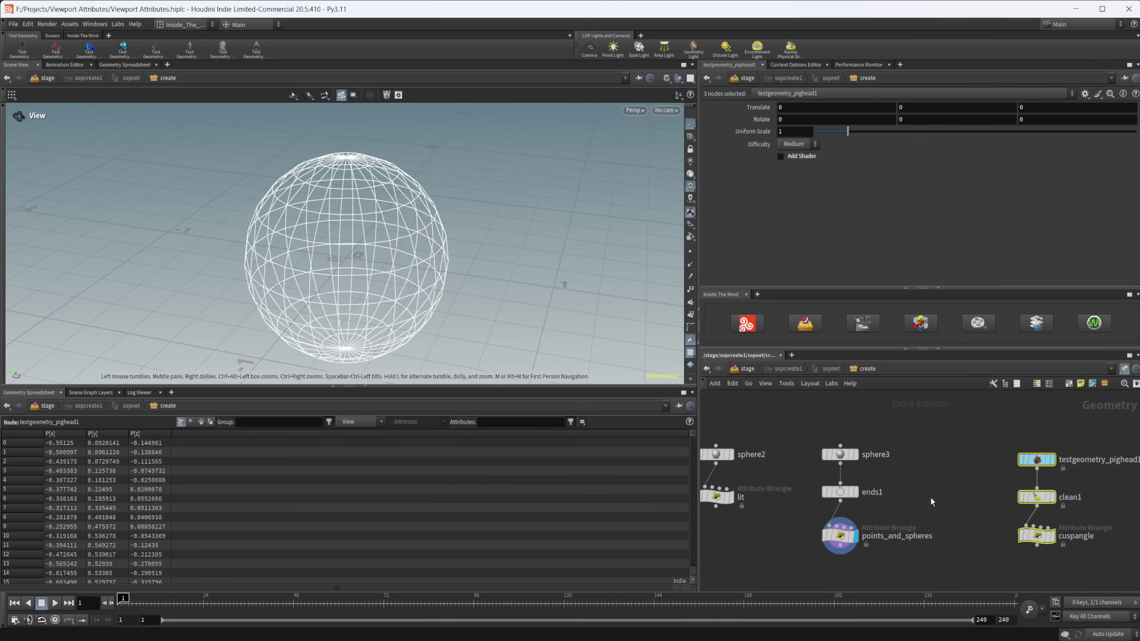
pyautogui.click(931, 498)
pyautogui.click(842, 537)
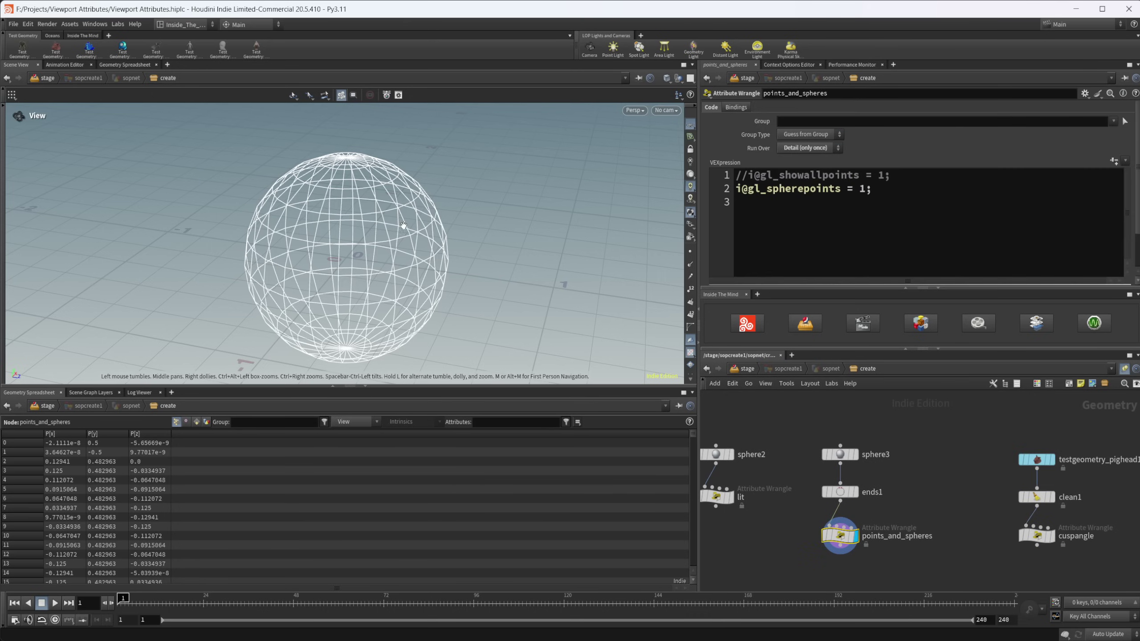
pyautogui.press('Tab')
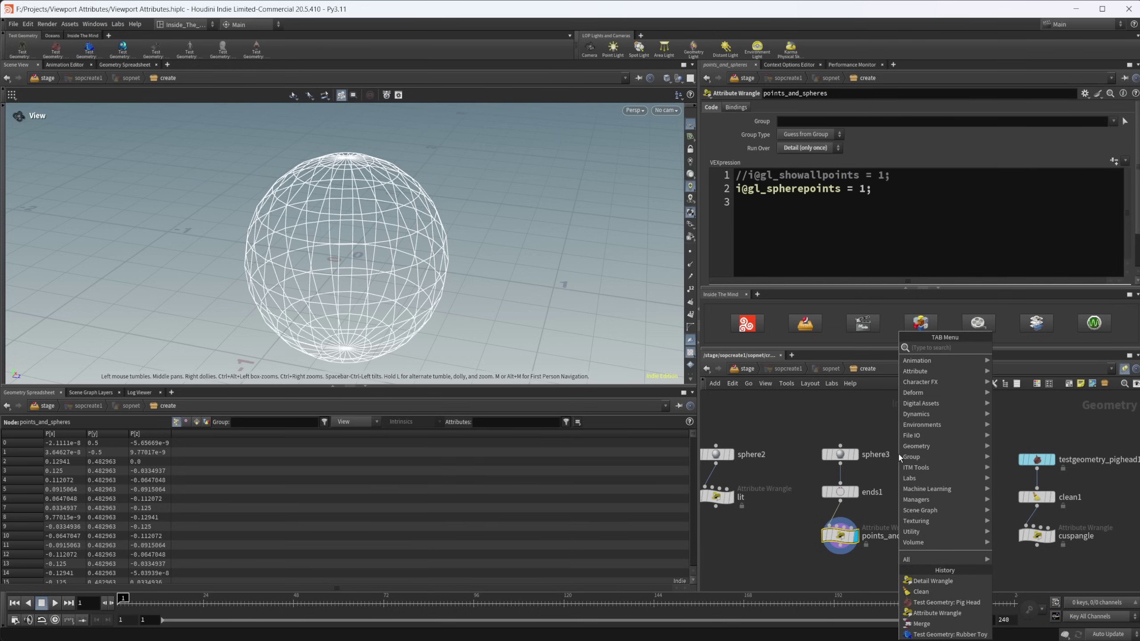
pyautogui.press('Escape')
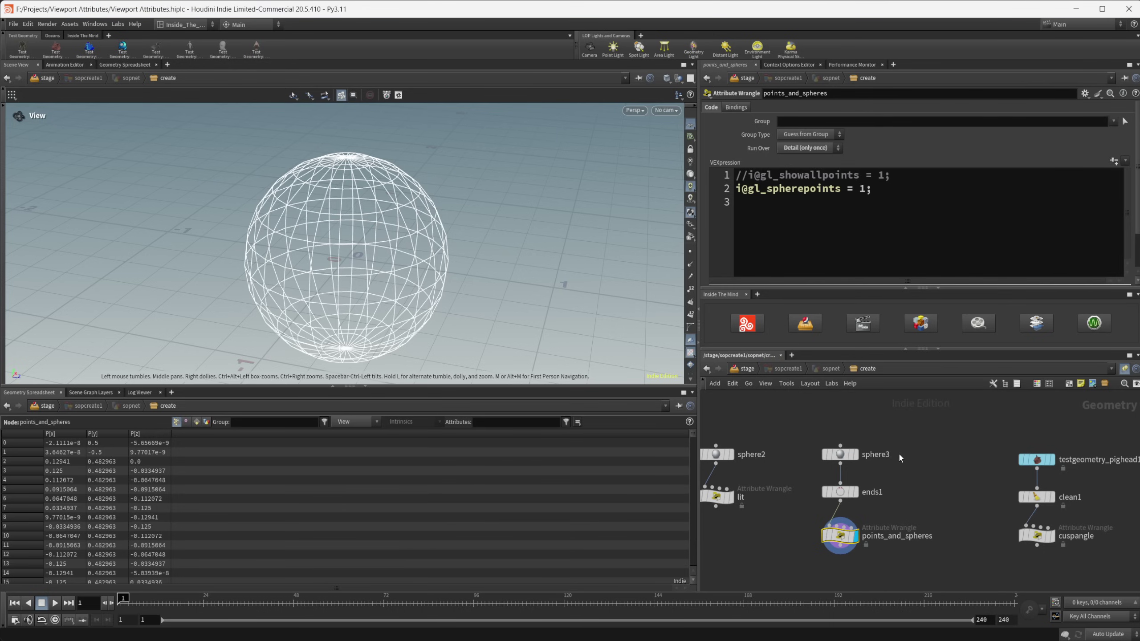
# - Add a single-point add1 node and merge it with ends1 before points_and_spheres
pyautogui.click(909, 481)
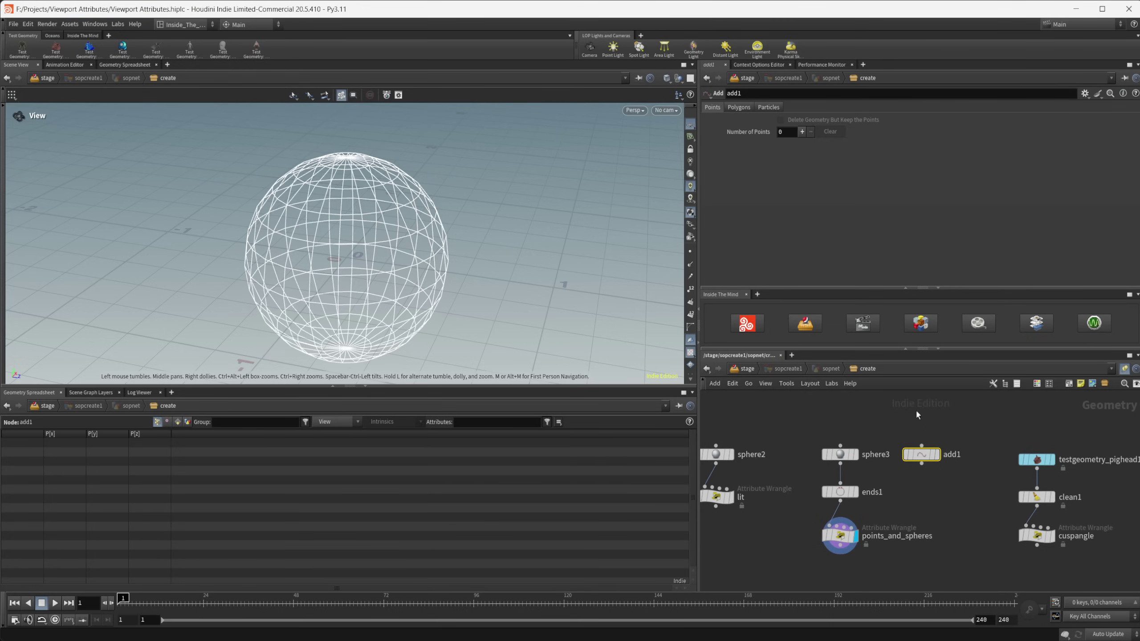
pyautogui.click(801, 131)
pyautogui.press('Tab')
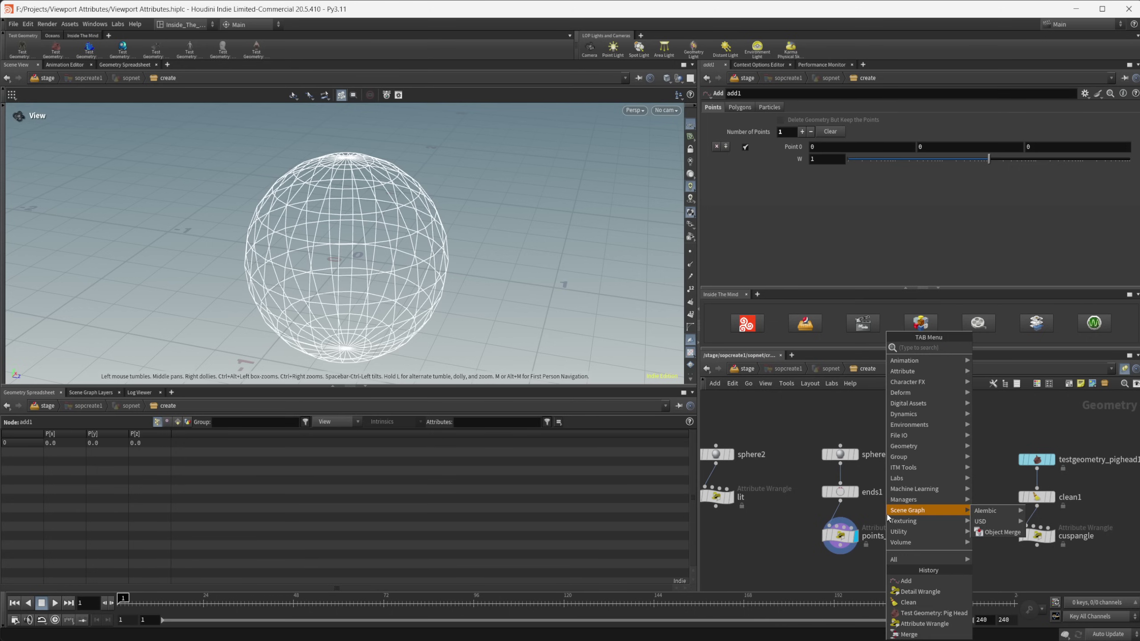
pyautogui.write('merge')
pyautogui.press('Return')
pyautogui.click(888, 518)
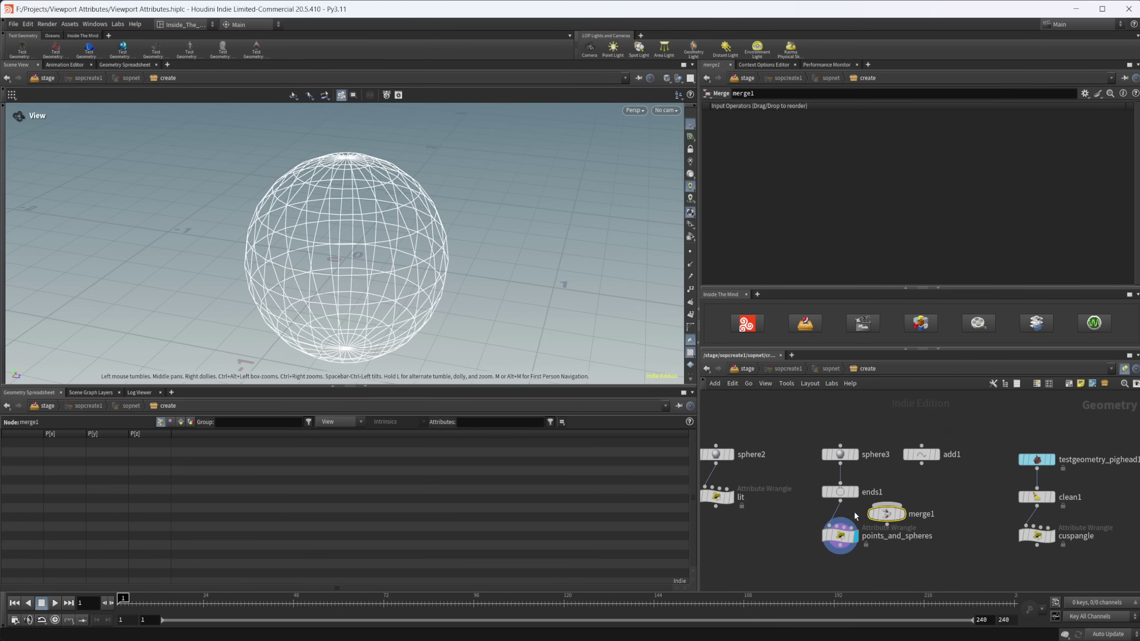
pyautogui.moveTo(886, 514); pyautogui.dragTo(840, 523)
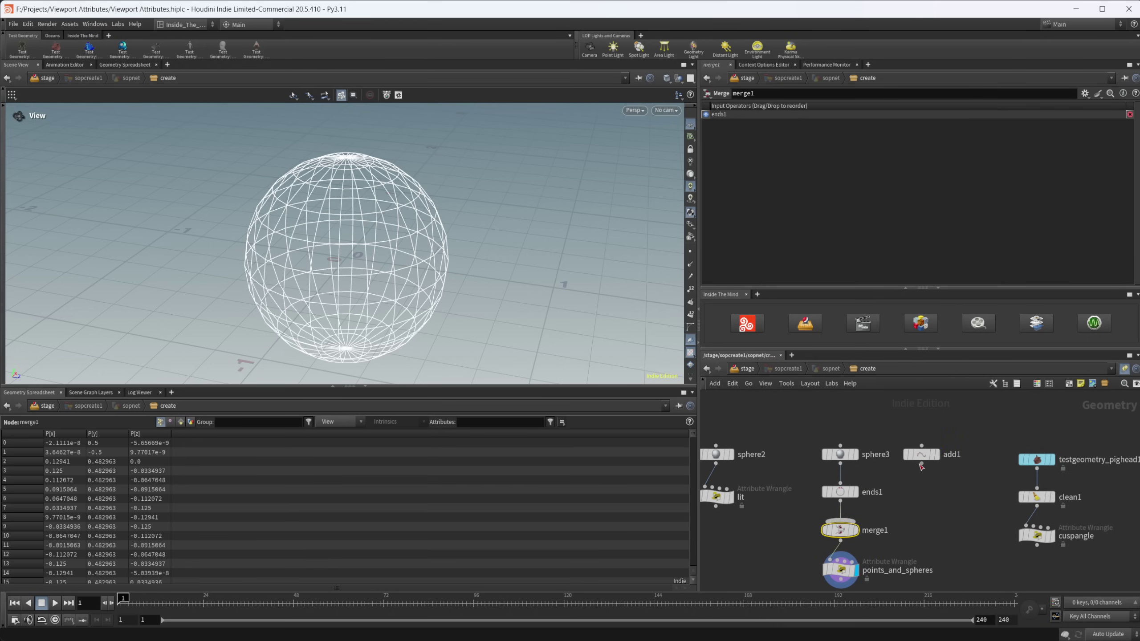
pyautogui.moveTo(921, 464); pyautogui.dragTo(840, 522)
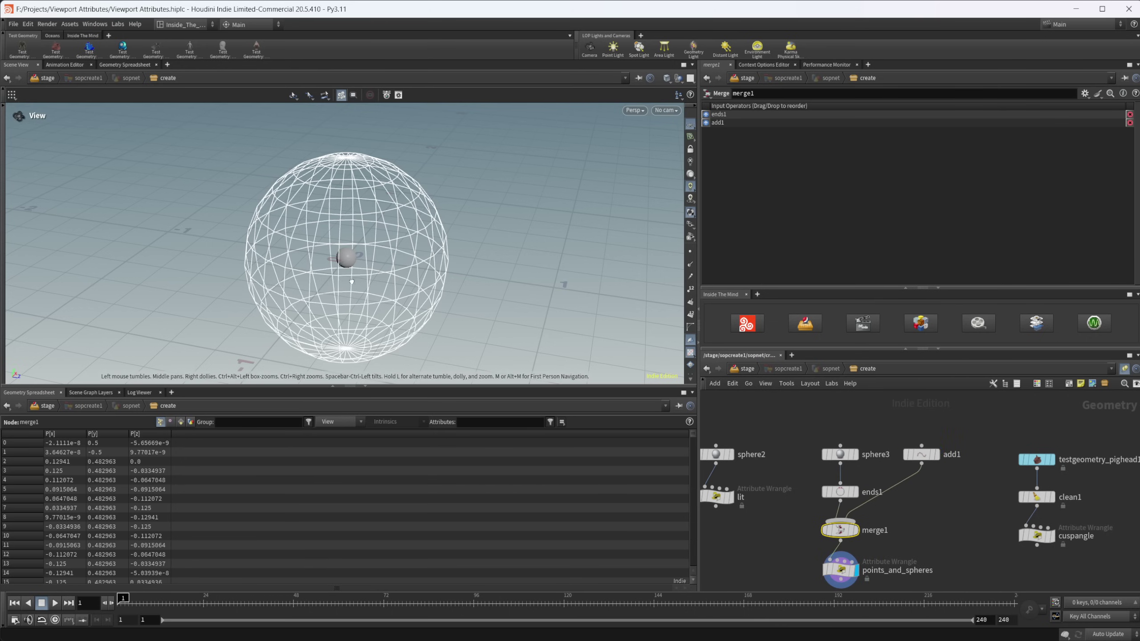
# - Orbit to see the new centre sphere and select the spherepoints name in points_and_spheres' code
pyautogui.moveTo(359, 296); pyautogui.dragTo(287, 207)
pyautogui.moveTo(913, 462); pyautogui.dragTo(948, 460, button='middle')
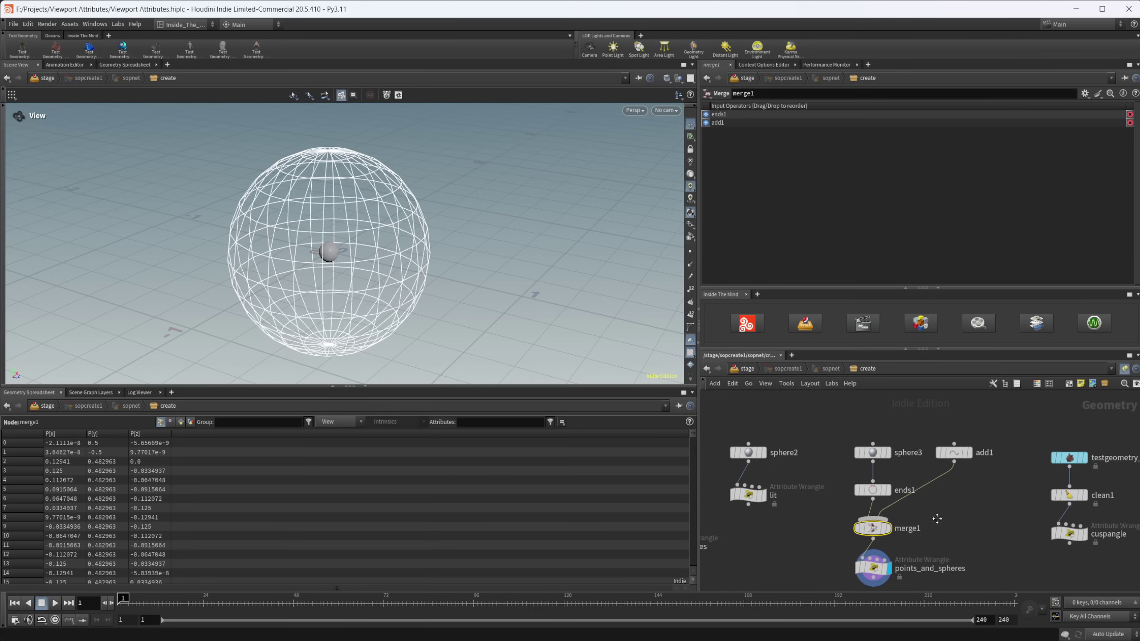
pyautogui.click(874, 569)
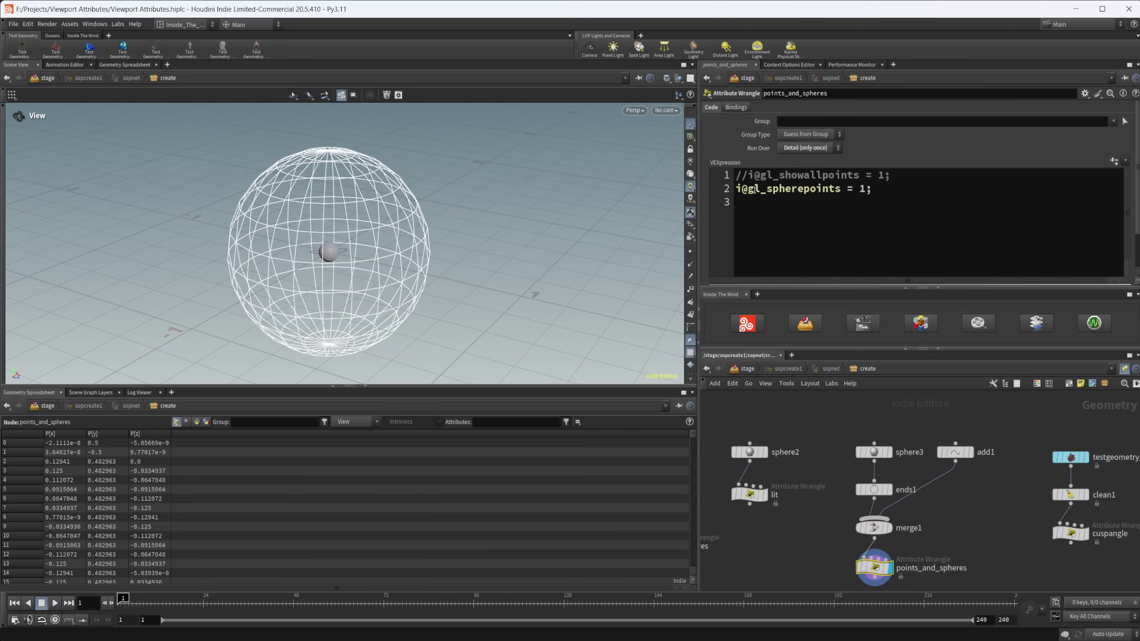
pyautogui.click(747, 189)
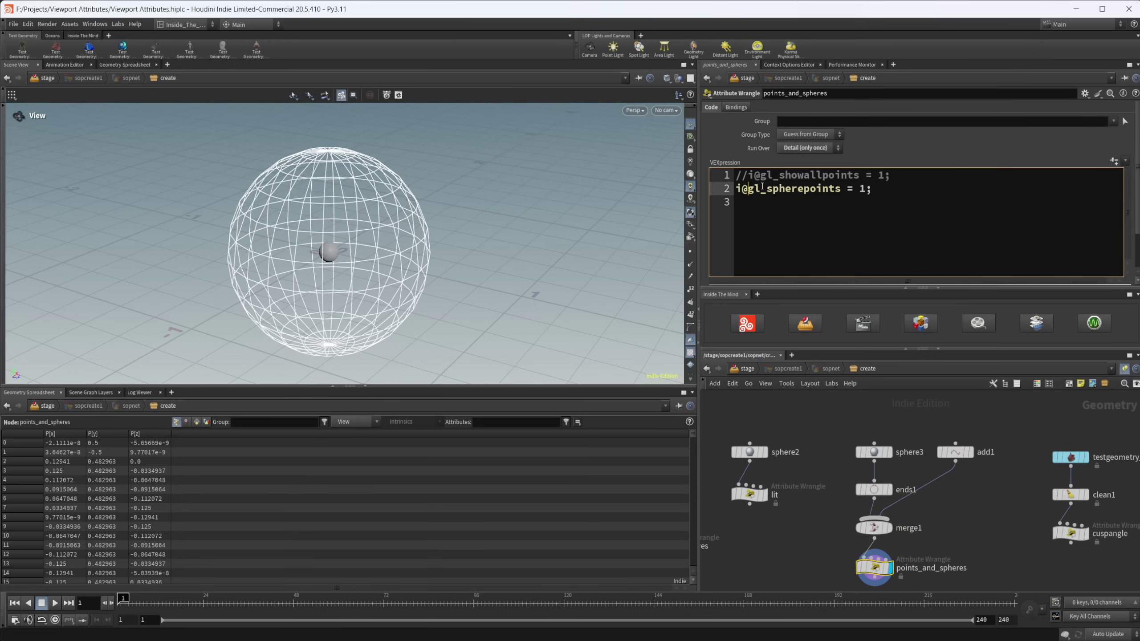
pyautogui.moveTo(767, 189); pyautogui.dragTo(815, 188)
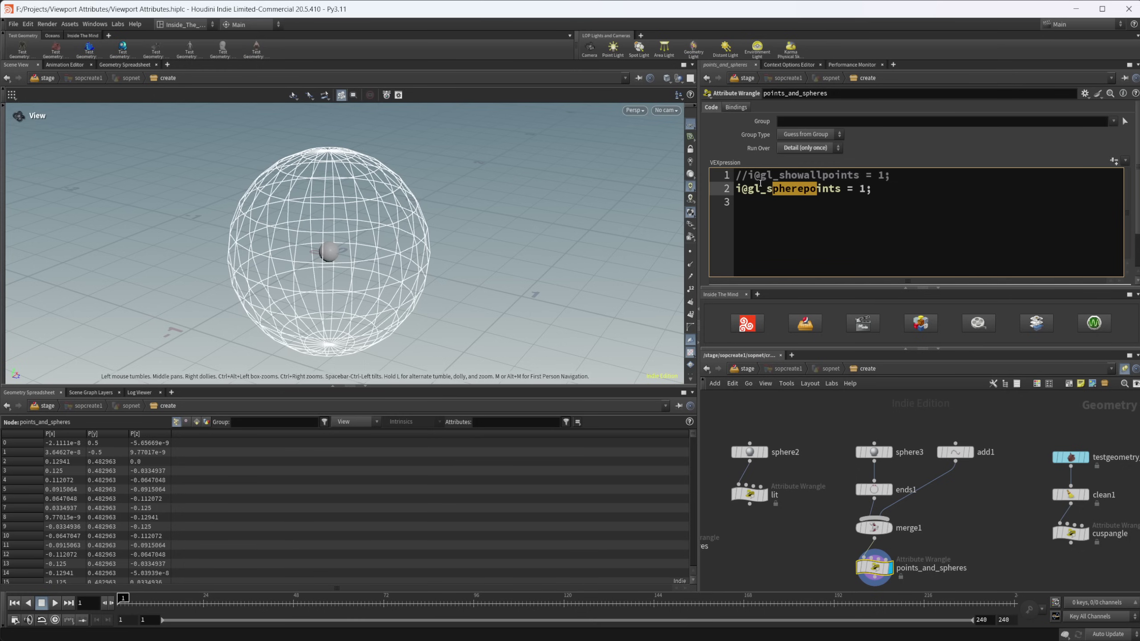
# - Uncomment i@gl_showallpoints and add the line f@width = 3; in points_and_spheres
pyautogui.click(746, 175)
pyautogui.press('BackSpace')
pyautogui.press('BackSpace')
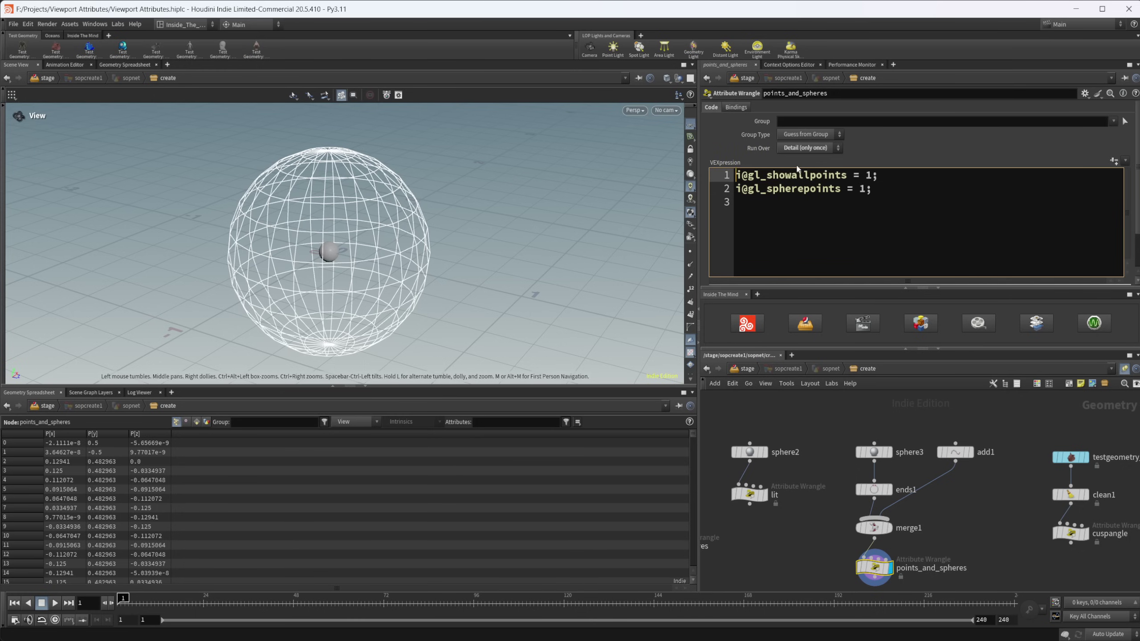
pyautogui.moveTo(408, 241); pyautogui.dragTo(386, 169)
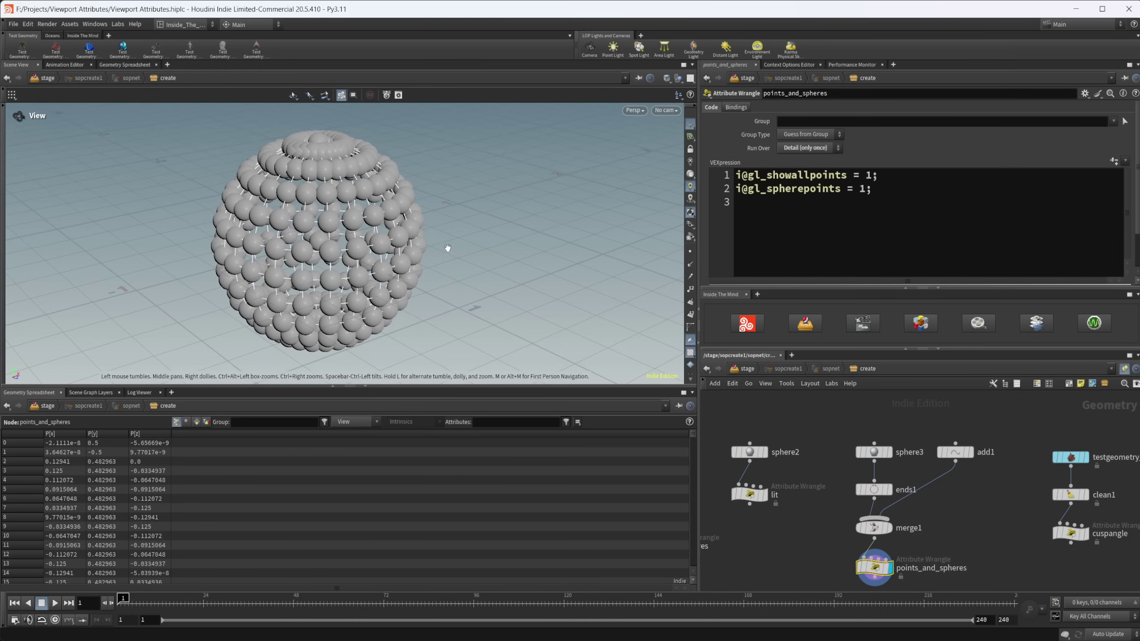
pyautogui.click(766, 213)
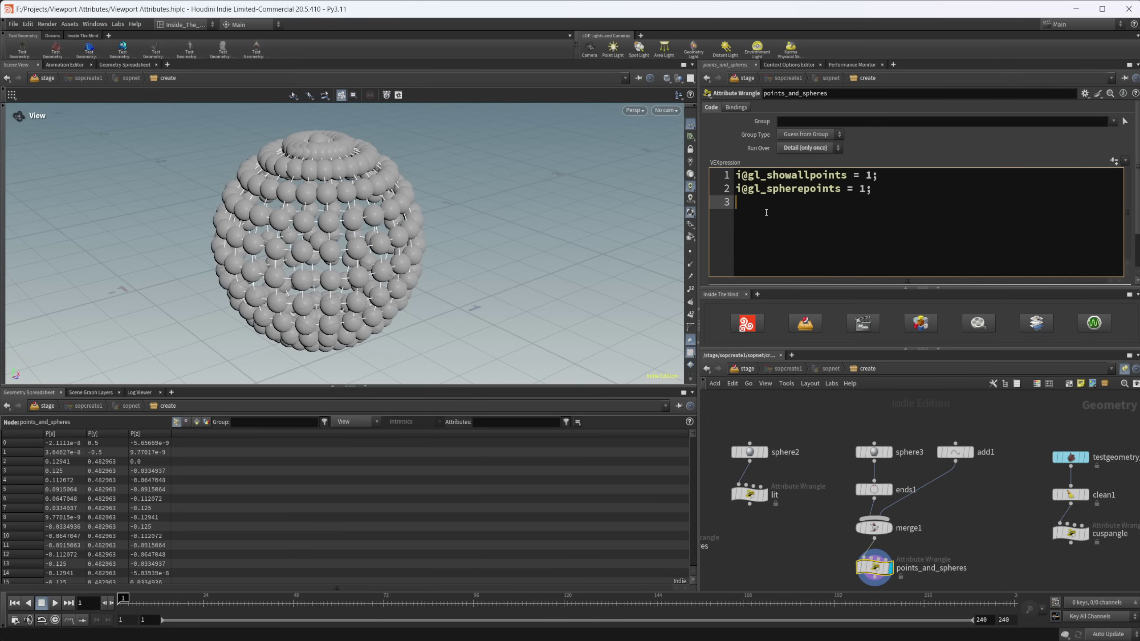
pyautogui.write('f')
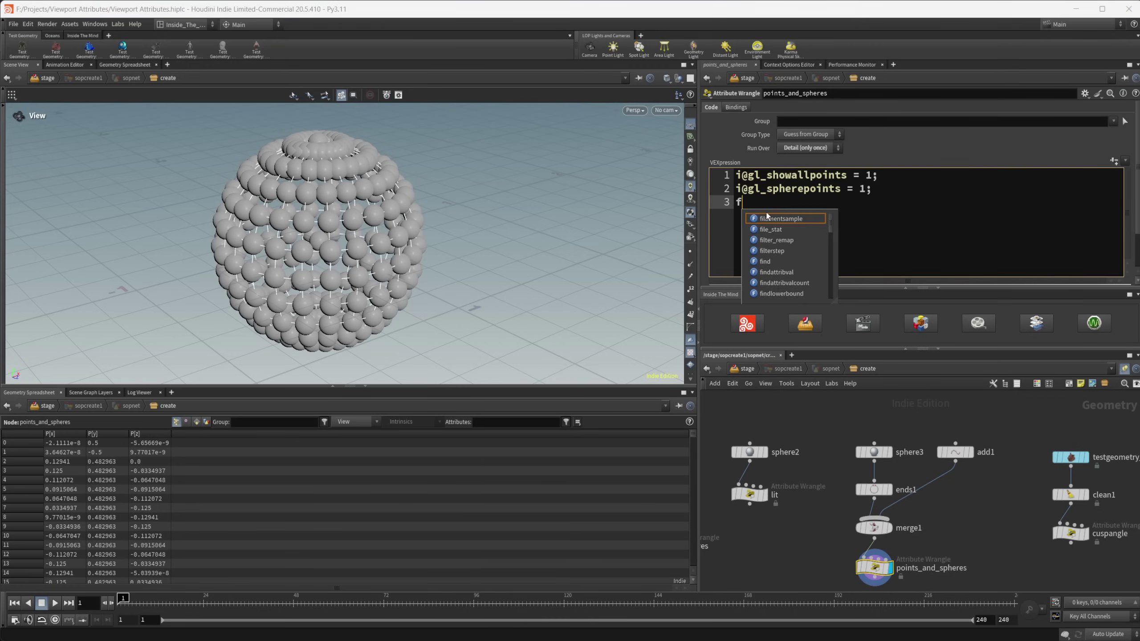
pyautogui.write('@width')
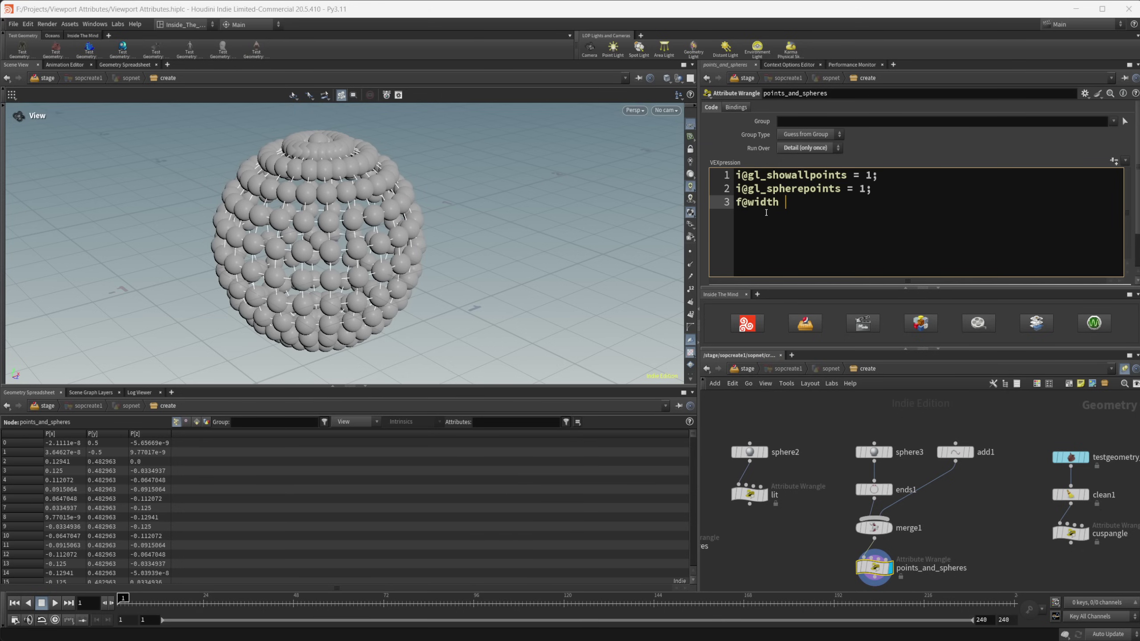
pyautogui.write(' =3')
pyautogui.press('BackSpace')
pyautogui.write('3;')
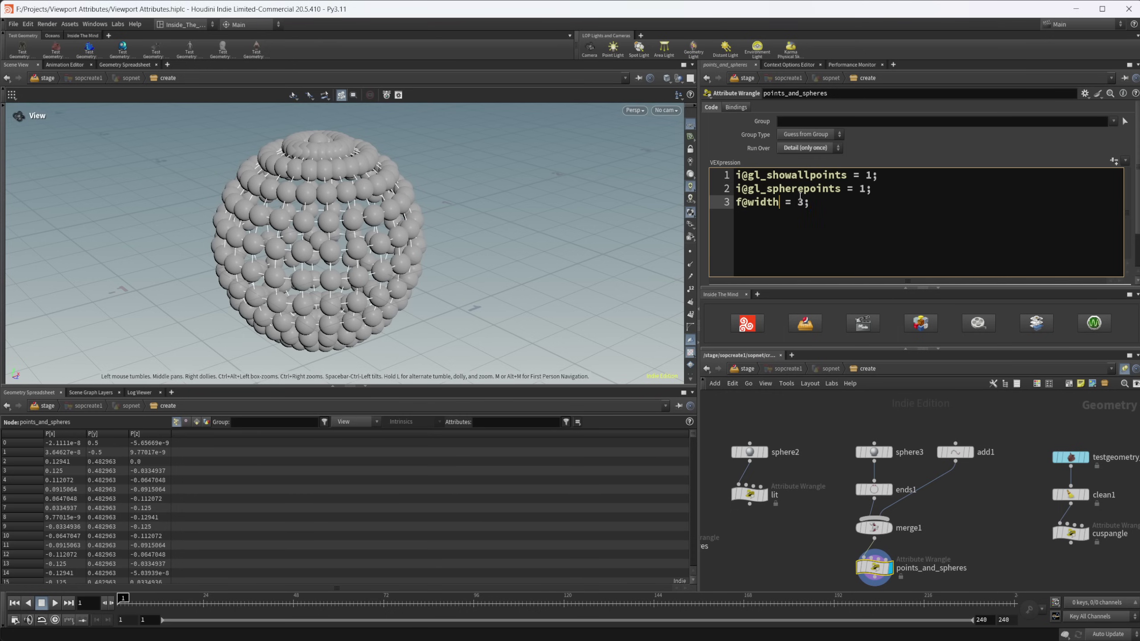
# - Rename f@width to f@pscale and set it to .1
pyautogui.click(777, 202)
pyautogui.press('BackSpace')
pyautogui.press('BackSpace')
pyautogui.press('BackSpace')
pyautogui.press('BackSpace')
pyautogui.press('BackSpace')
pyautogui.write('pscale')
pyautogui.click(810, 203)
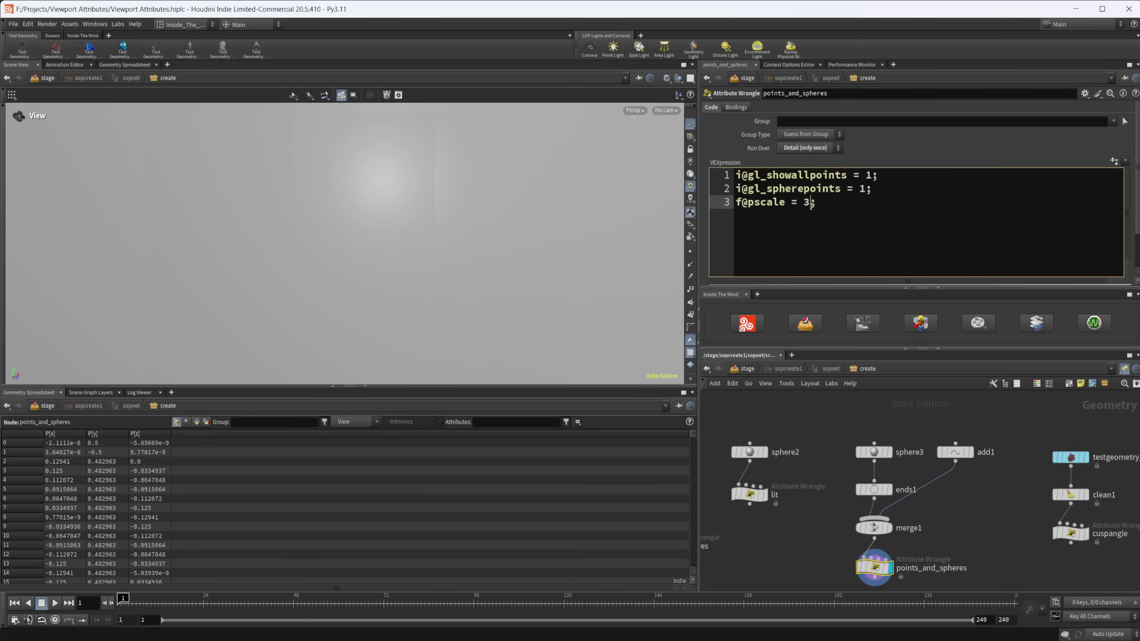
pyautogui.press('BackSpace')
pyautogui.write('.1')
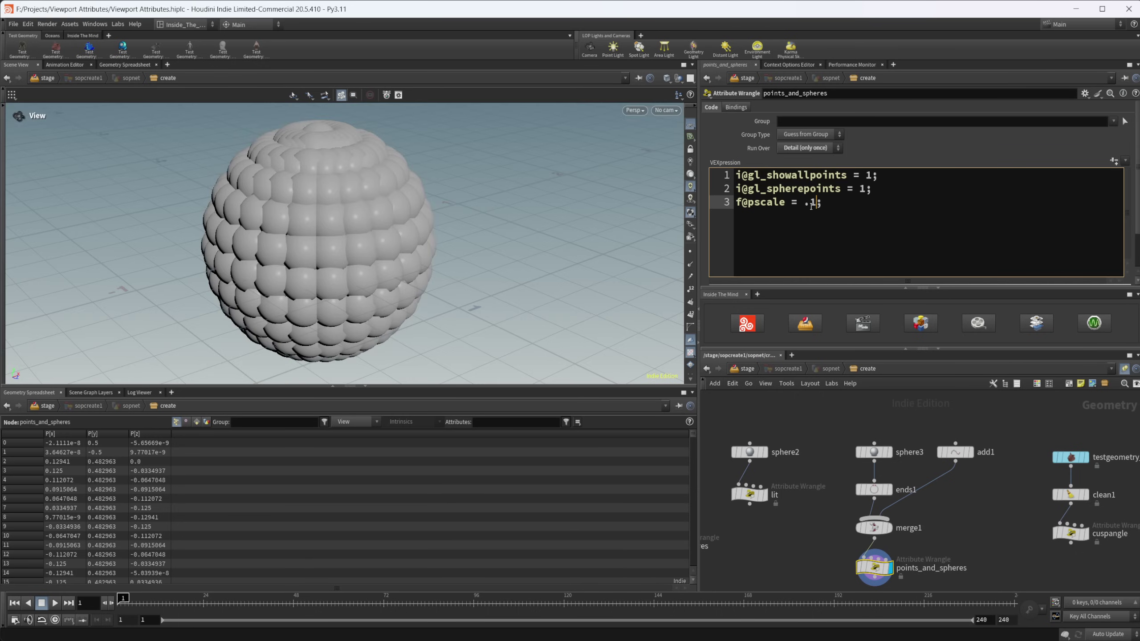
# - Try pscale values .01 and .05, settling on f@pscale = .02
pyautogui.press('BackSpace')
pyautogui.write('01')
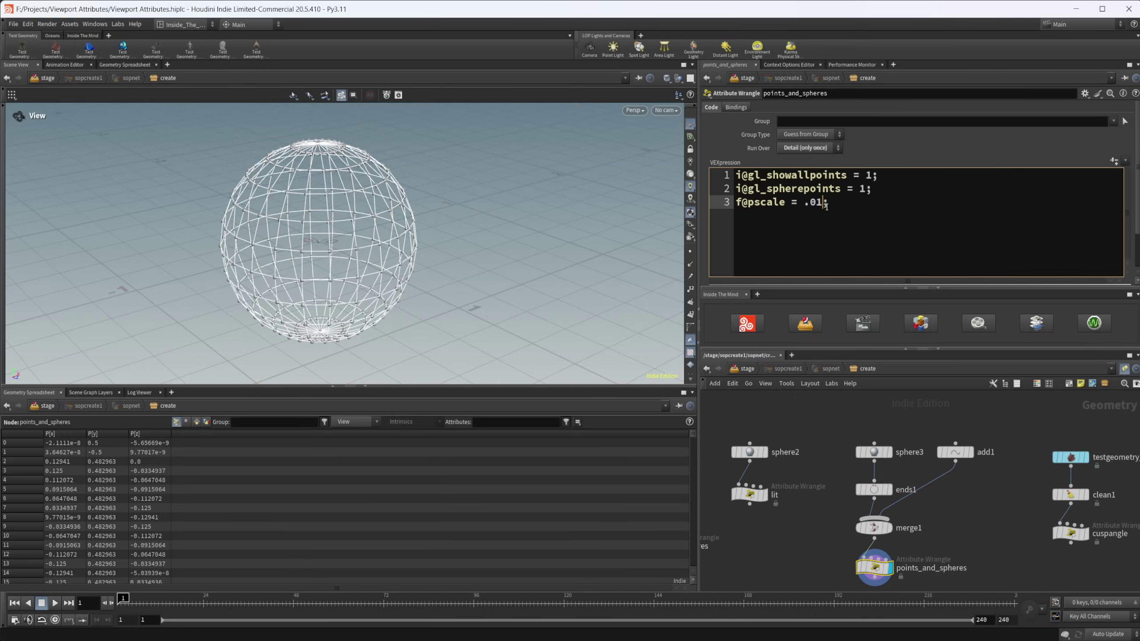
pyautogui.press('BackSpace')
pyautogui.write('5')
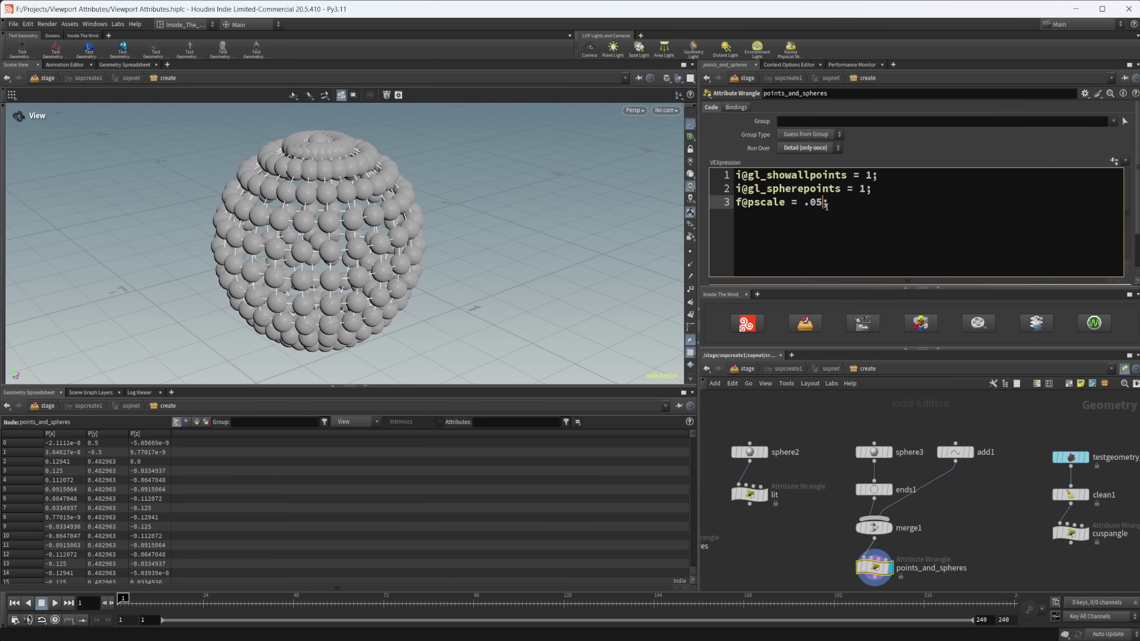
pyautogui.press('BackSpace')
pyautogui.write('2')
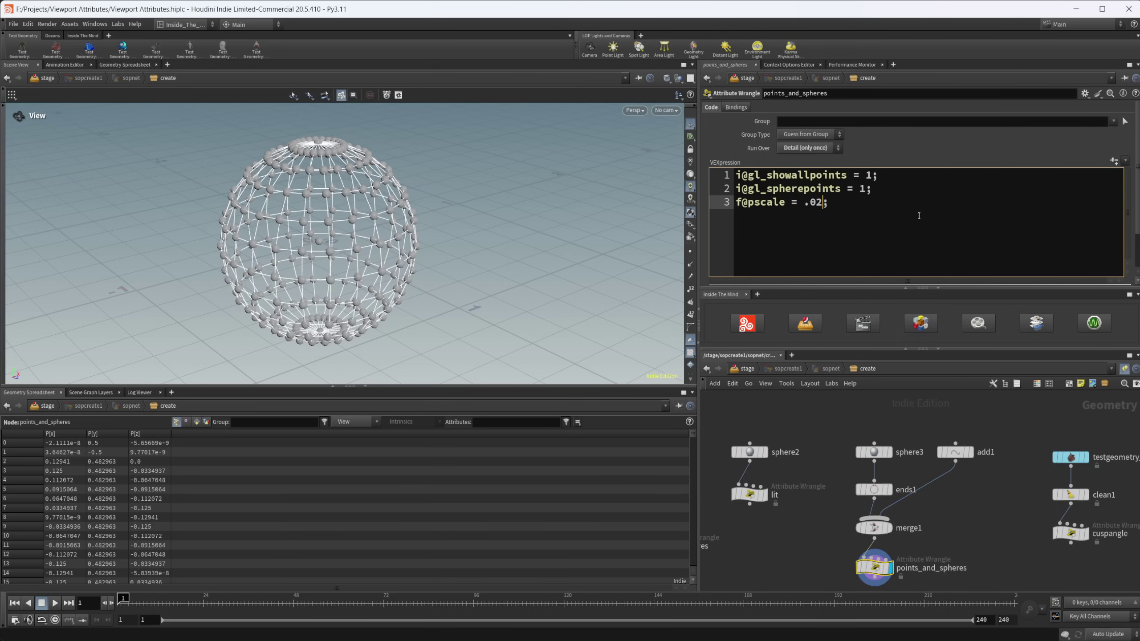
pyautogui.moveTo(381, 216); pyautogui.dragTo(394, 209)
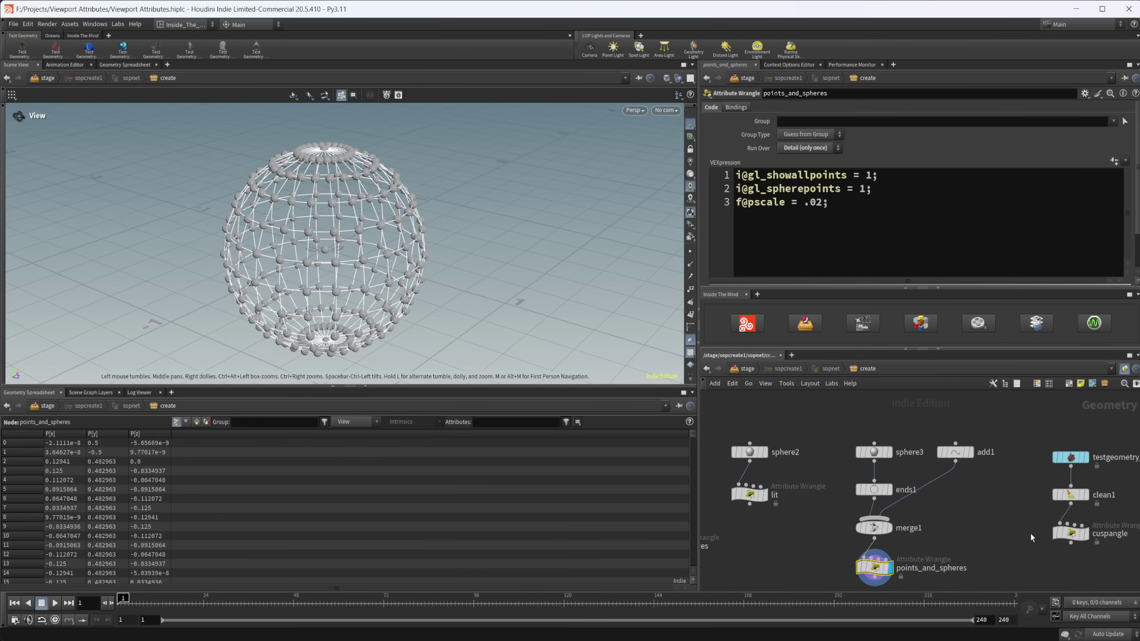
pyautogui.moveTo(763, 455); pyautogui.dragTo(702, 444, button='middle')
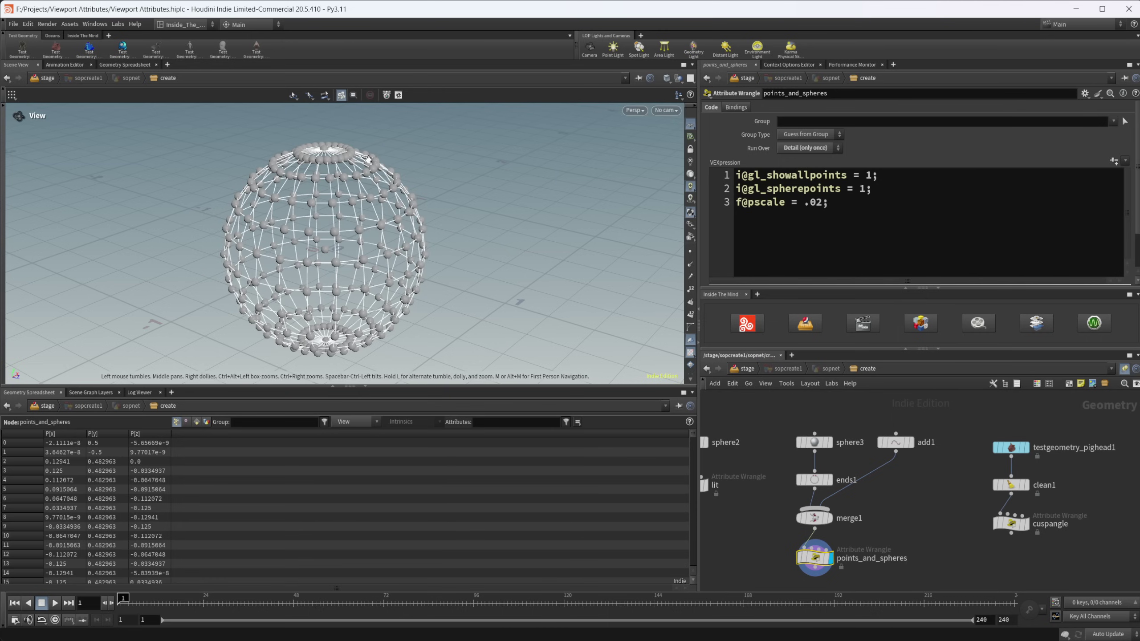
pyautogui.moveTo(957, 512); pyautogui.dragTo(907, 505, button='middle')
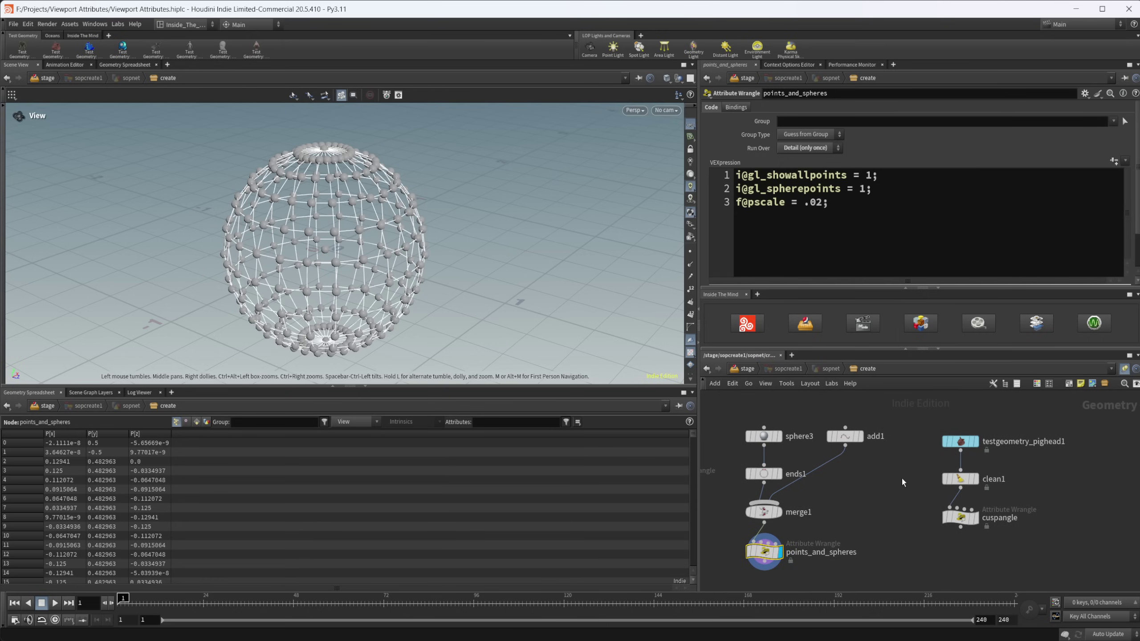
# - Display the pig head through testgeometry_pighead1, clean1, and then the cuspangle wrangle
pyautogui.click(960, 443)
pyautogui.click(974, 441)
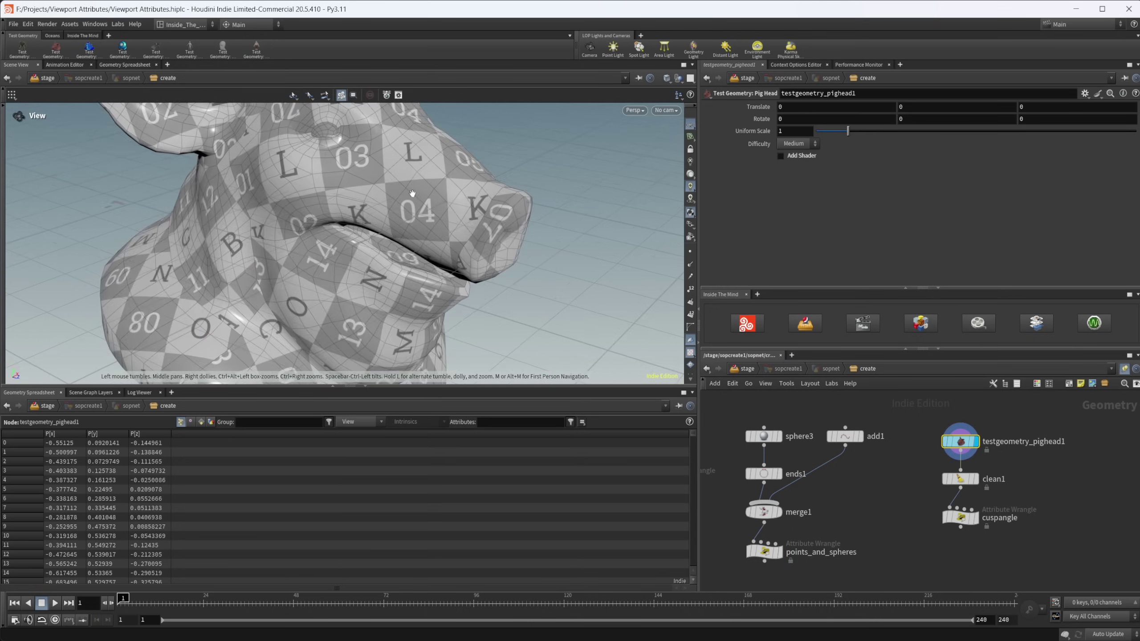
pyautogui.click(960, 479)
pyautogui.click(974, 479)
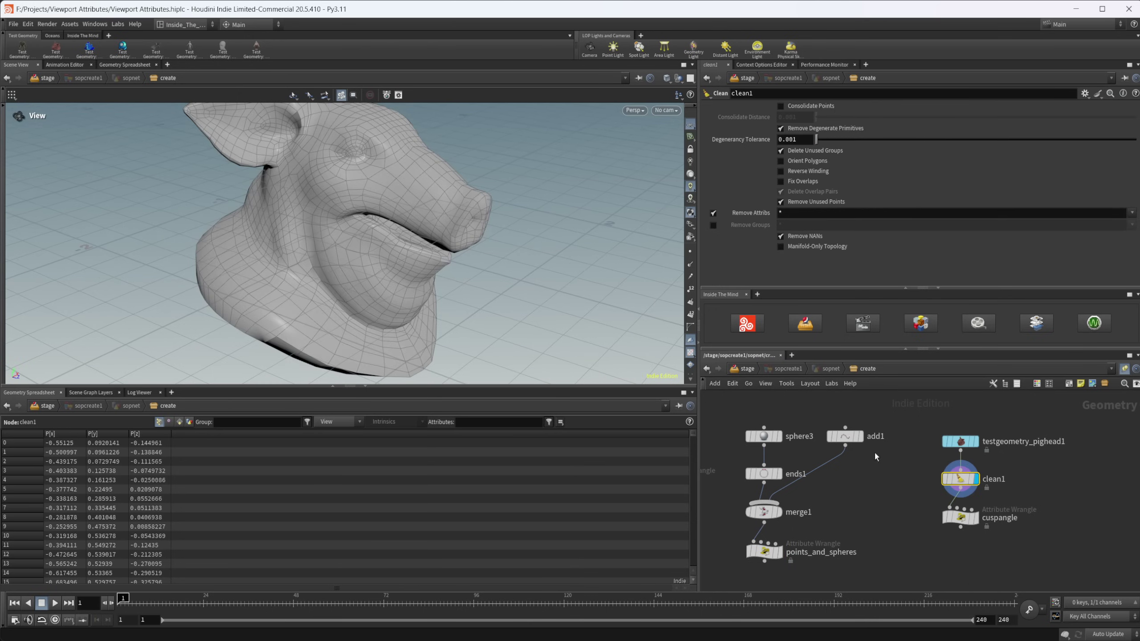
pyautogui.moveTo(381, 246); pyautogui.dragTo(379, 272, button='middle')
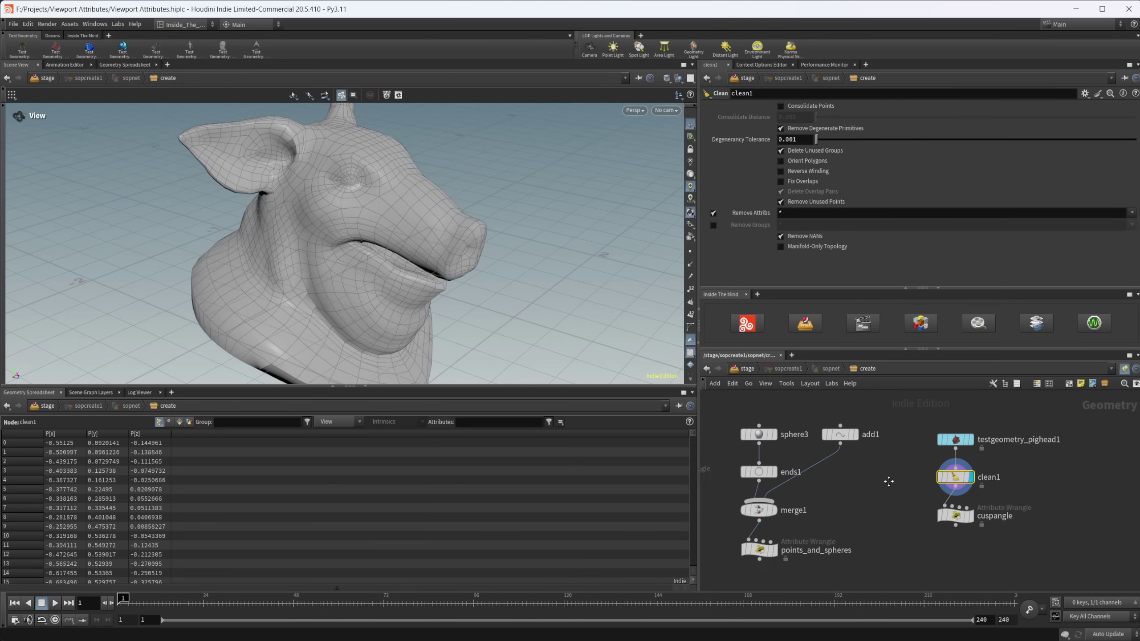
pyautogui.moveTo(964, 524); pyautogui.dragTo(921, 514, button='middle')
pyautogui.click(921, 514)
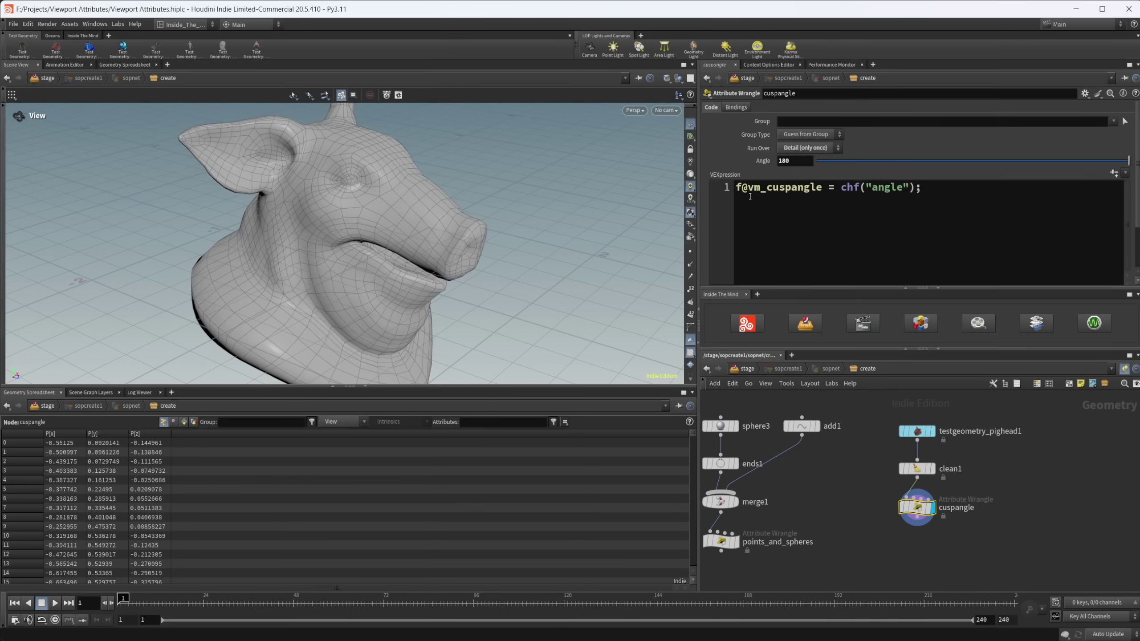
# - Vary the cusp Angle through 134.8, 52.5 and 2.3 in smooth shading, ending at 55.1
pyautogui.click(738, 190)
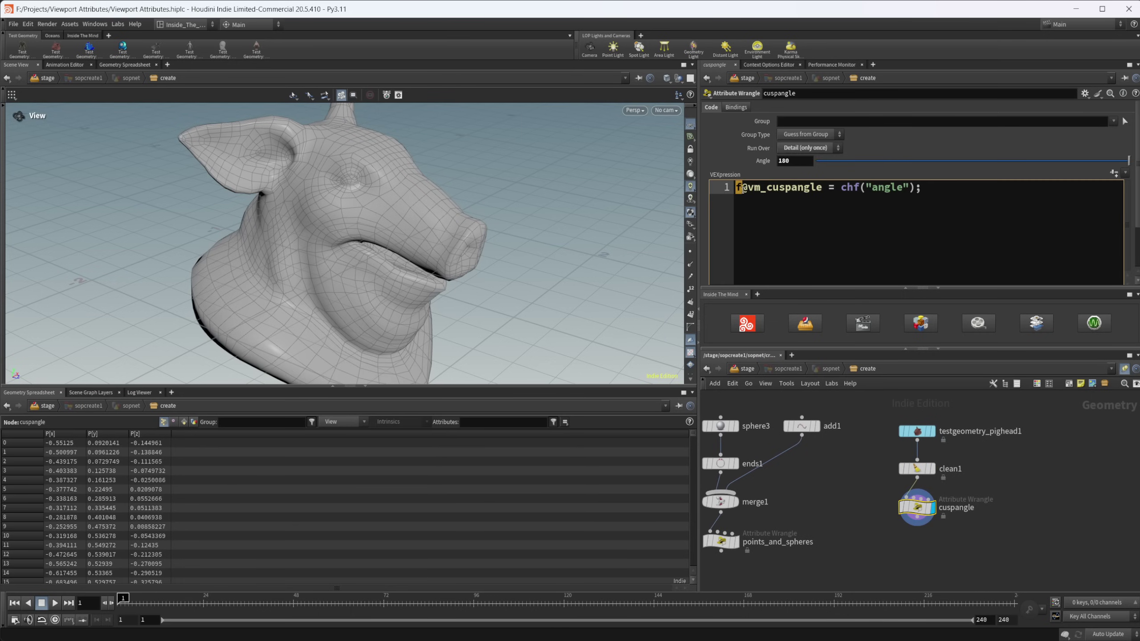
pyautogui.click(762, 194)
pyautogui.moveTo(461, 246); pyautogui.dragTo(421, 257)
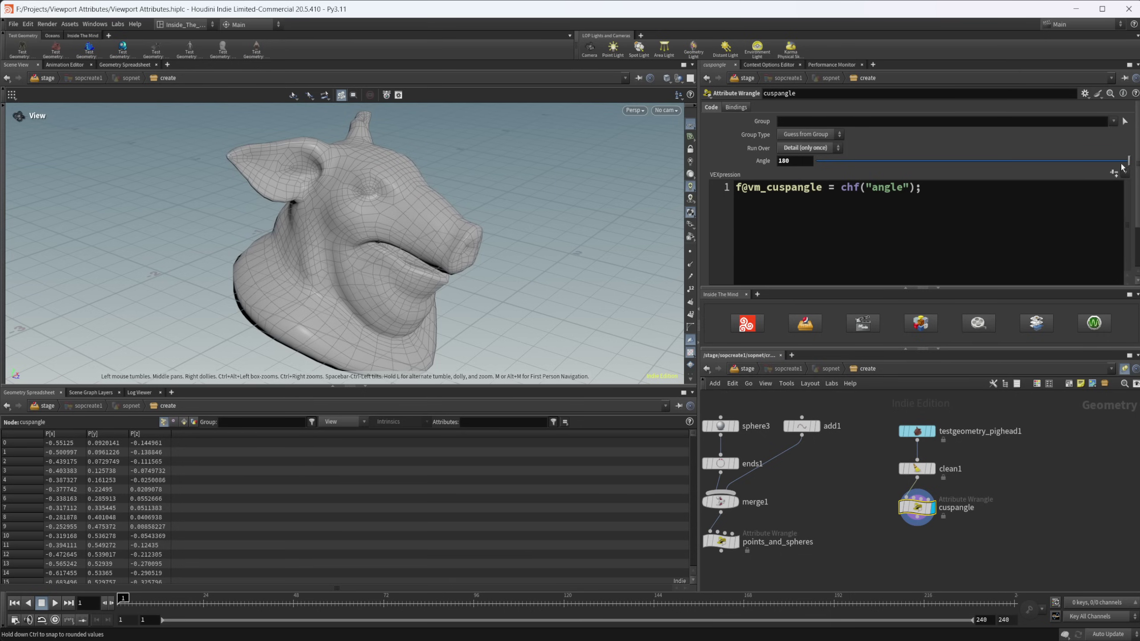
pyautogui.moveTo(1127, 162); pyautogui.dragTo(998, 164)
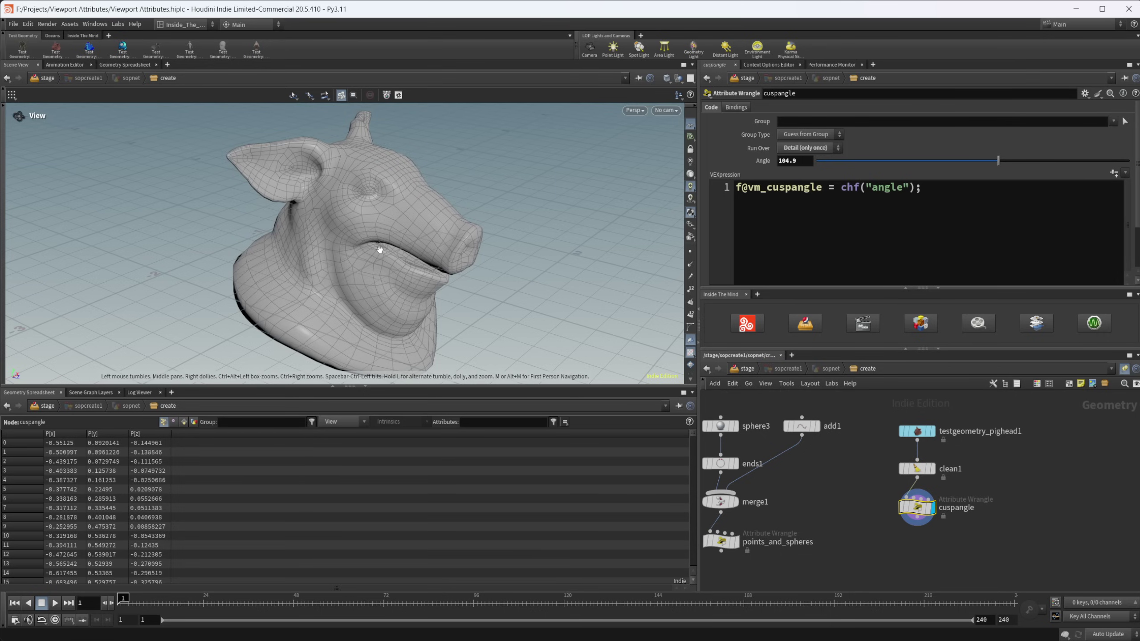
pyautogui.hotkey('shift', 'w')
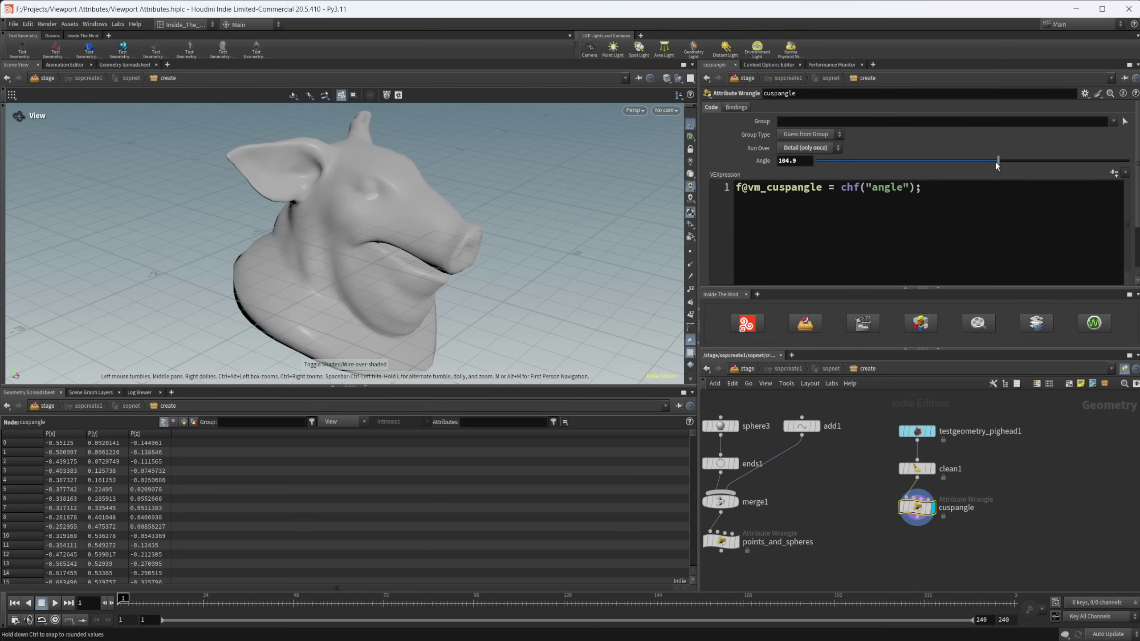
pyautogui.moveTo(996, 162); pyautogui.dragTo(804, 166)
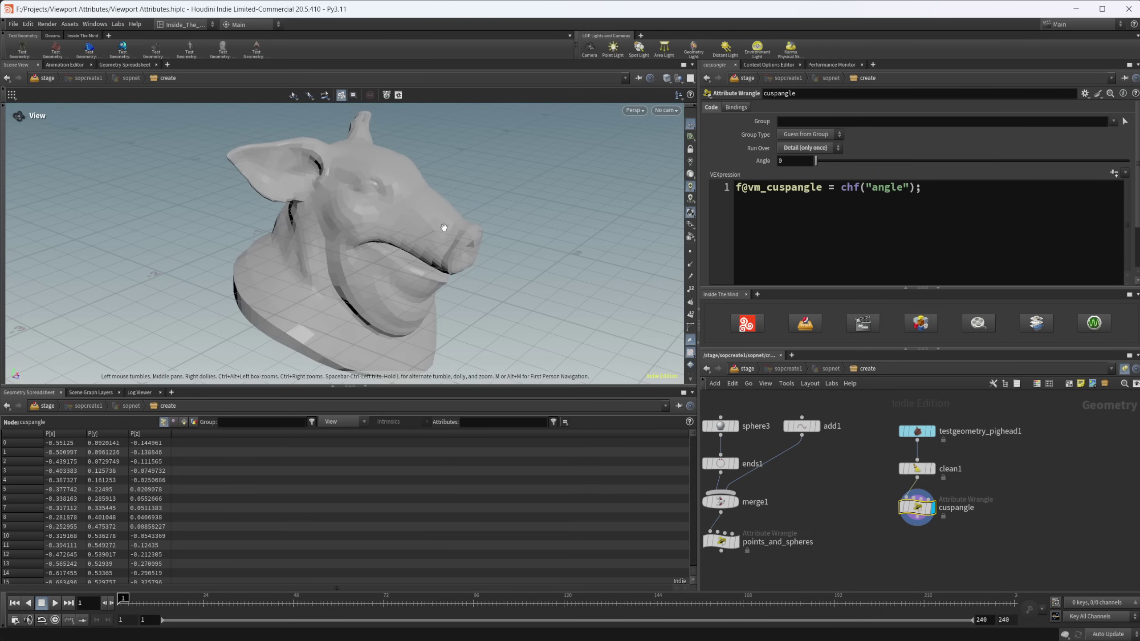
pyautogui.moveTo(405, 227); pyautogui.dragTo(393, 225)
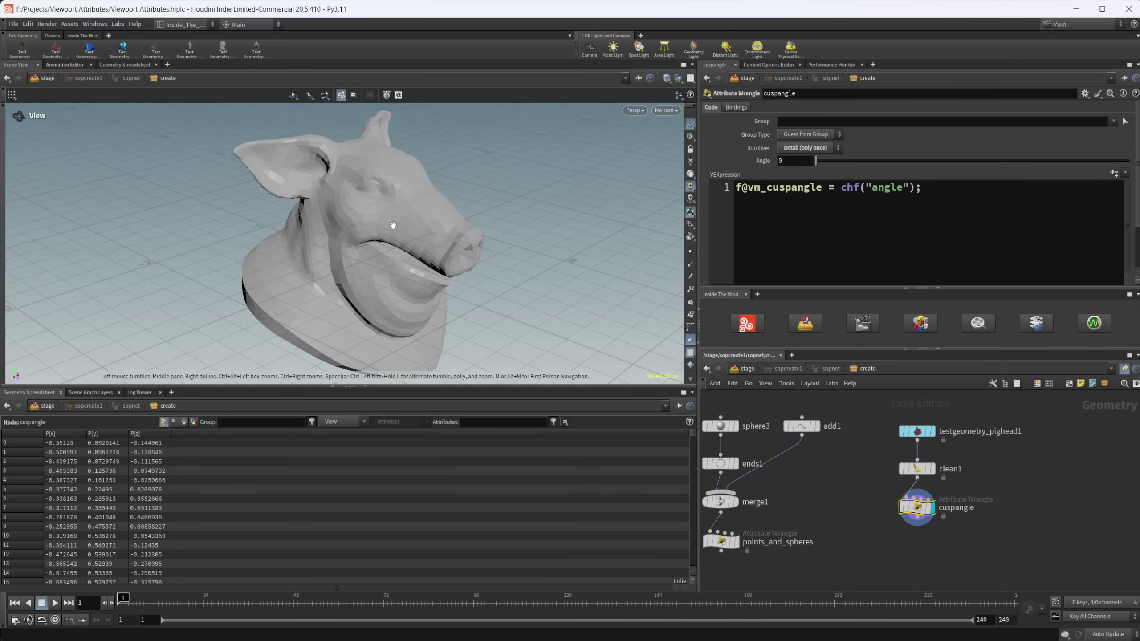
pyautogui.moveTo(816, 164)
pyautogui.mouseDown()
pyautogui.moveTo(991, 160)
pyautogui.moveTo(912, 161)
pyautogui.mouseUp()
pyautogui.moveTo(439, 282); pyautogui.dragTo(363, 273)
pyautogui.moveTo(448, 199); pyautogui.dragTo(462, 234)
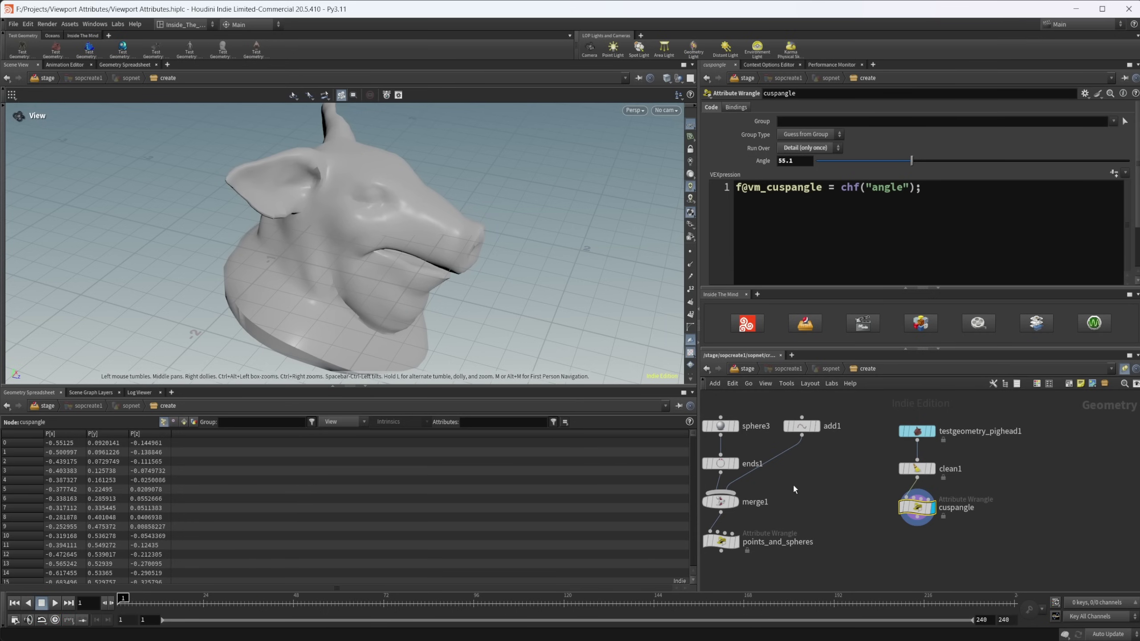
# - Adjust the cuspangle wrangle's Angle, briefly trying 107.3 before lowering it to 18.4
pyautogui.scroll(-5, 273, 325)
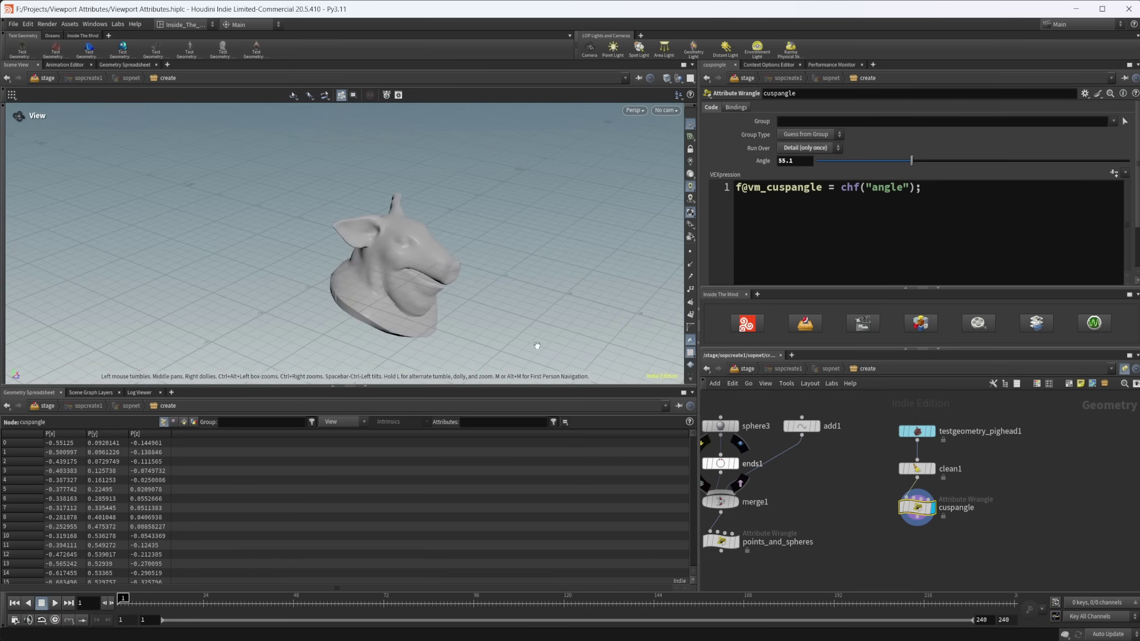
pyautogui.moveTo(913, 161)
pyautogui.mouseDown()
pyautogui.moveTo(1008, 157)
pyautogui.moveTo(847, 138)
pyautogui.mouseUp()
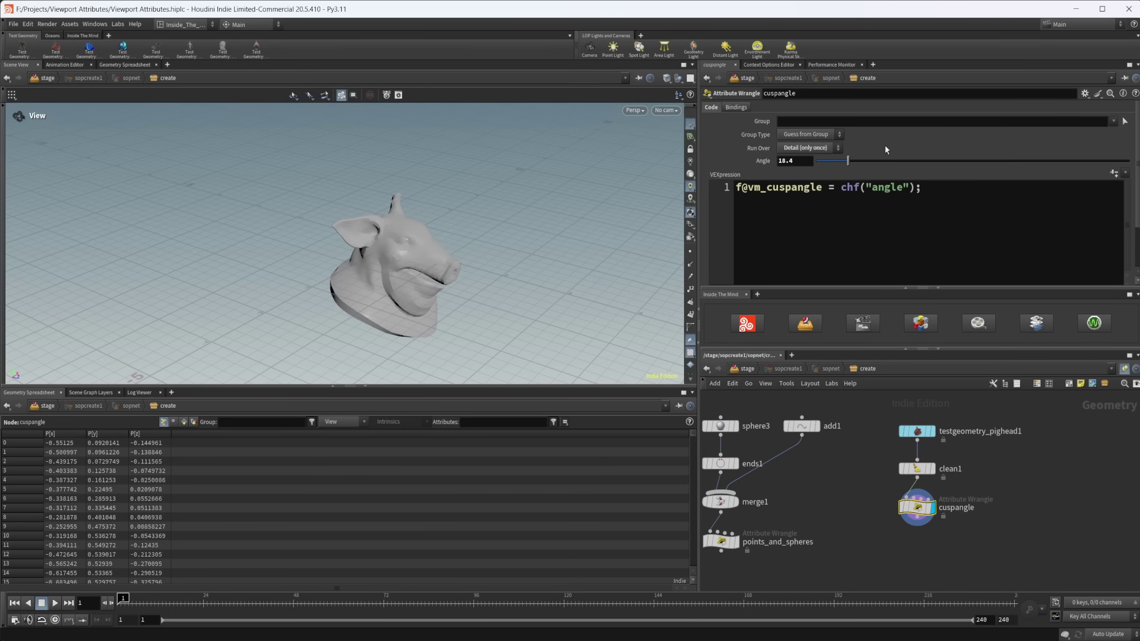